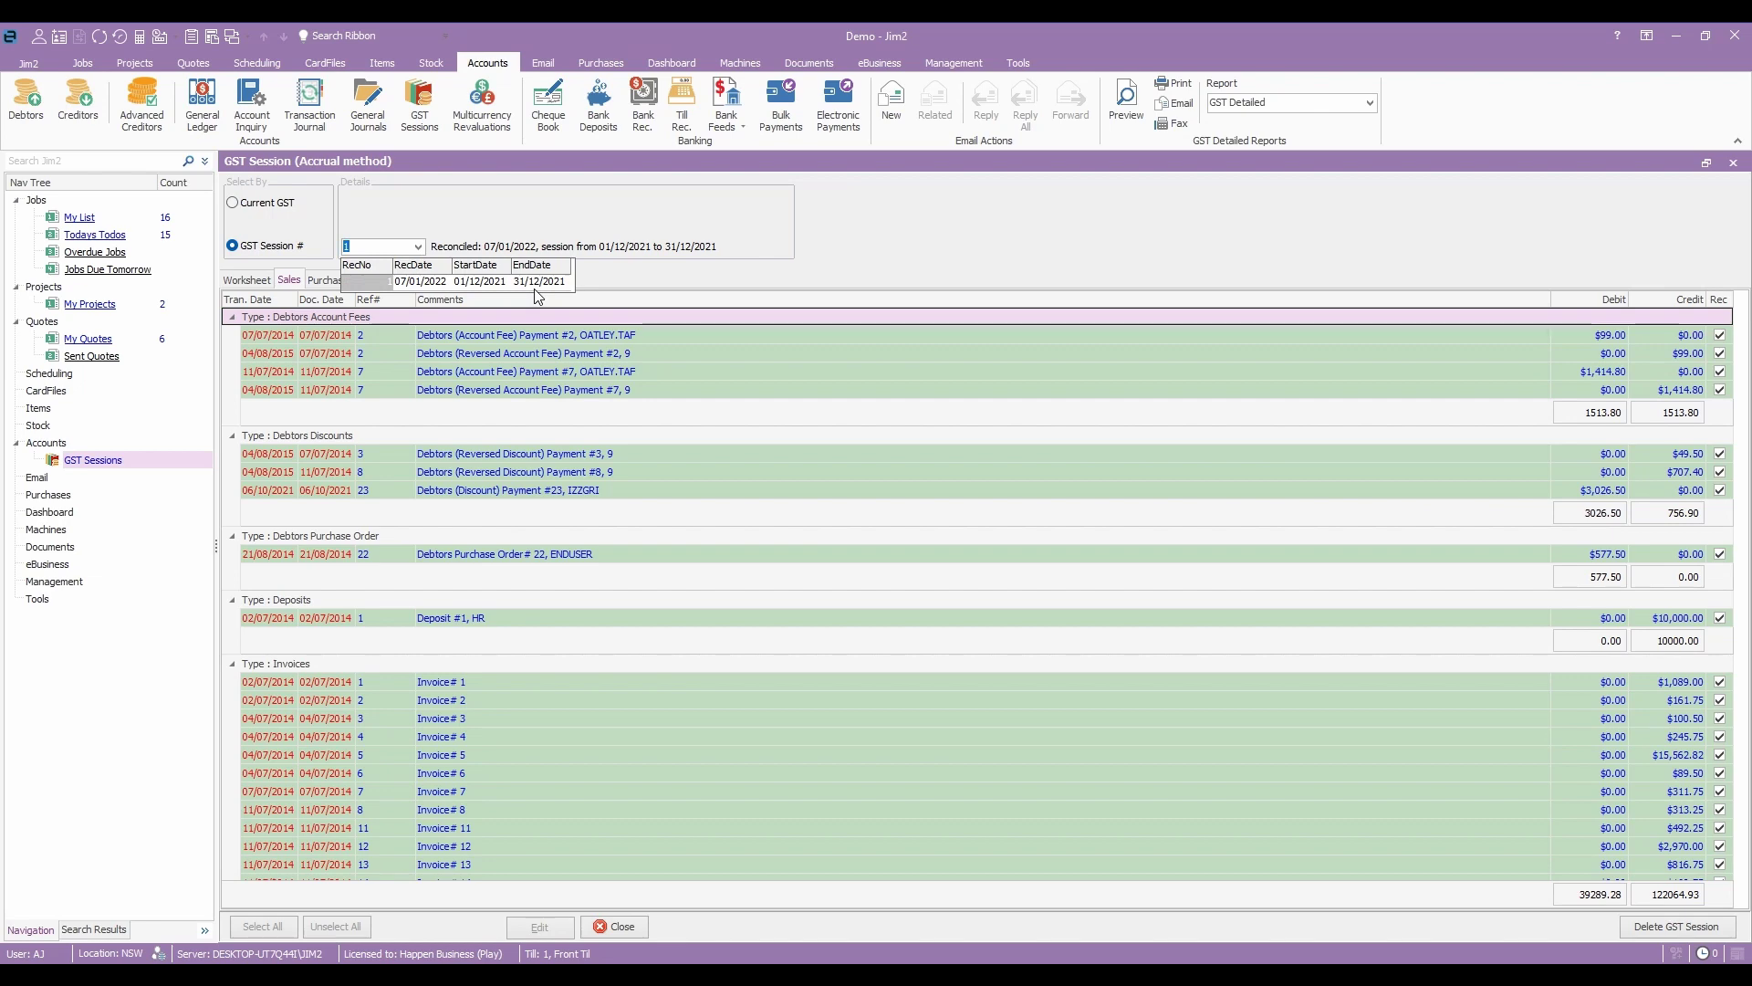
# - Switch to the current GST session and review its Worksheet, Sales, Purchases, PAYG and By Tax information
pyautogui.click(266, 208)
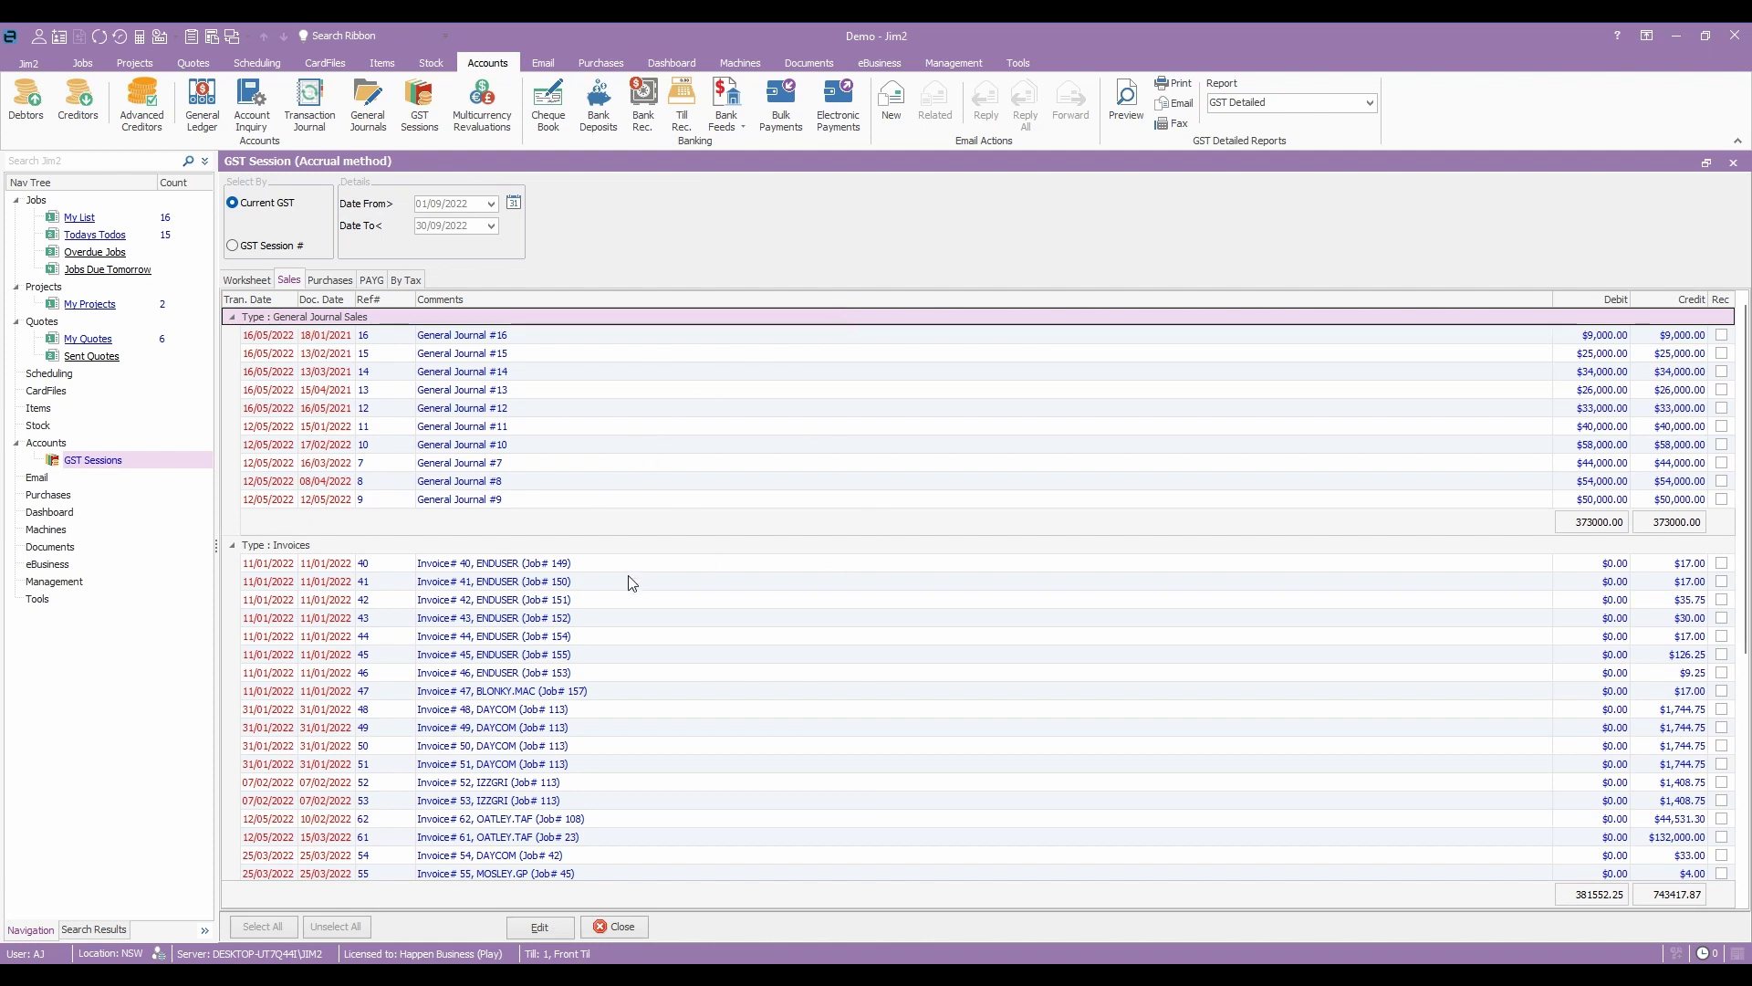
pyautogui.click(246, 280)
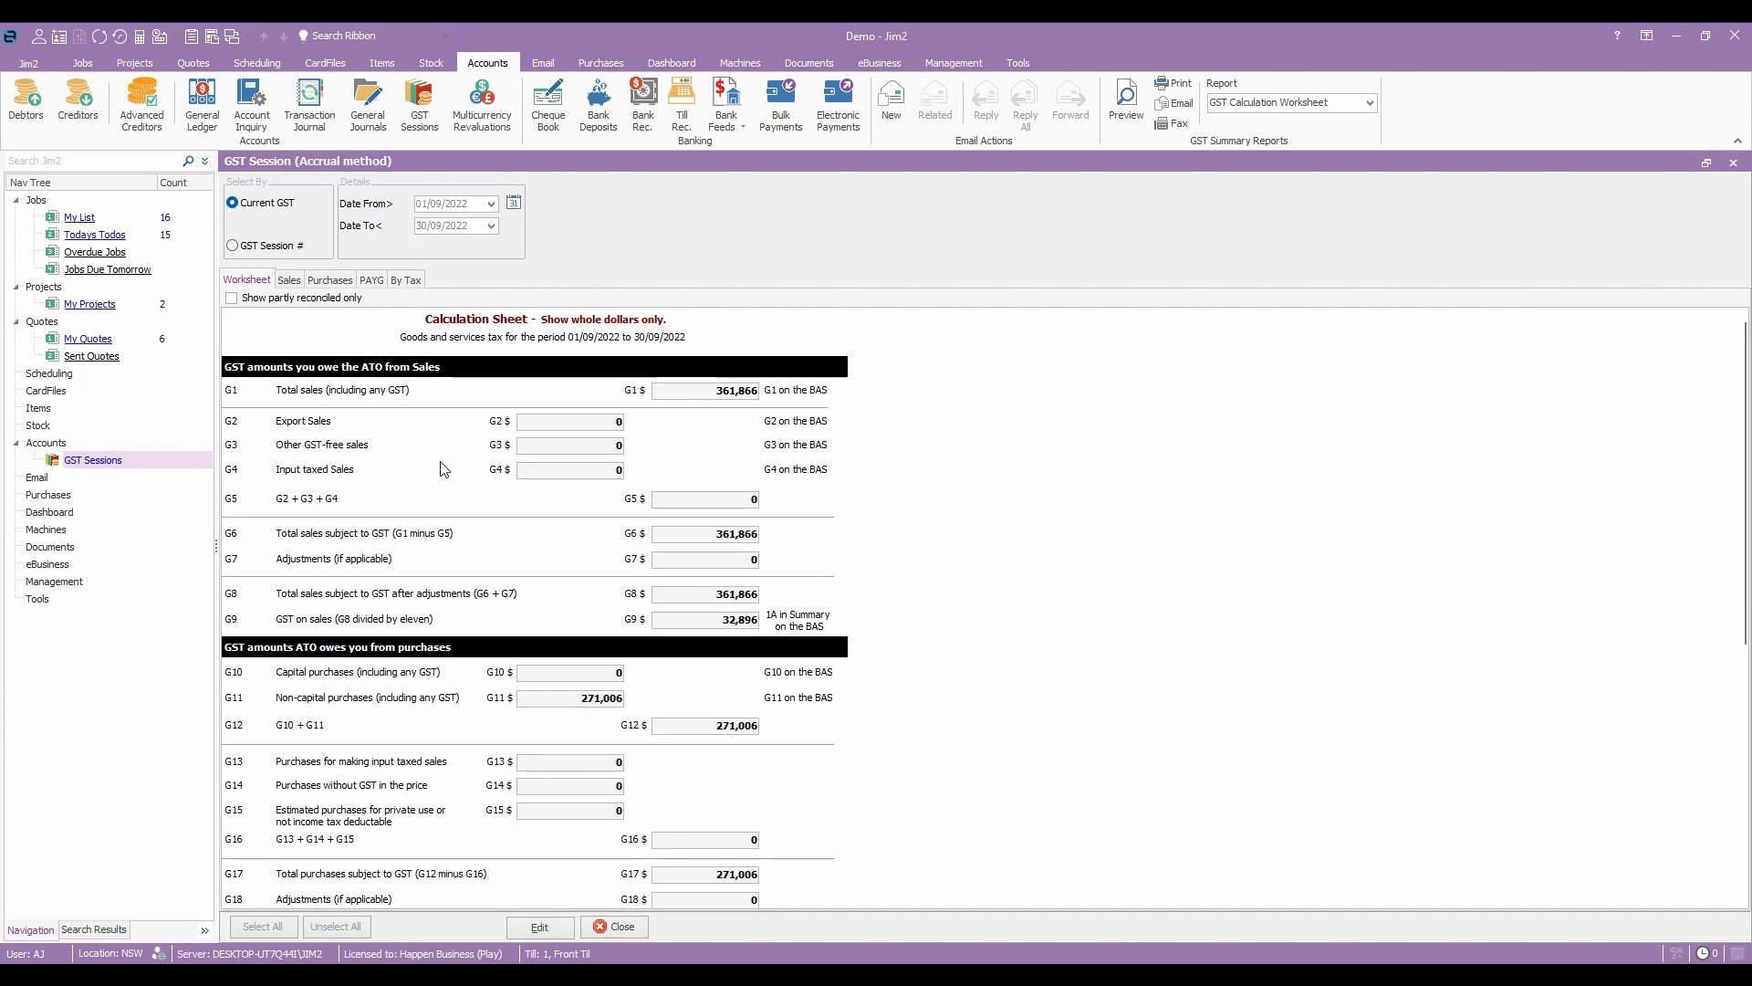
pyautogui.click(291, 281)
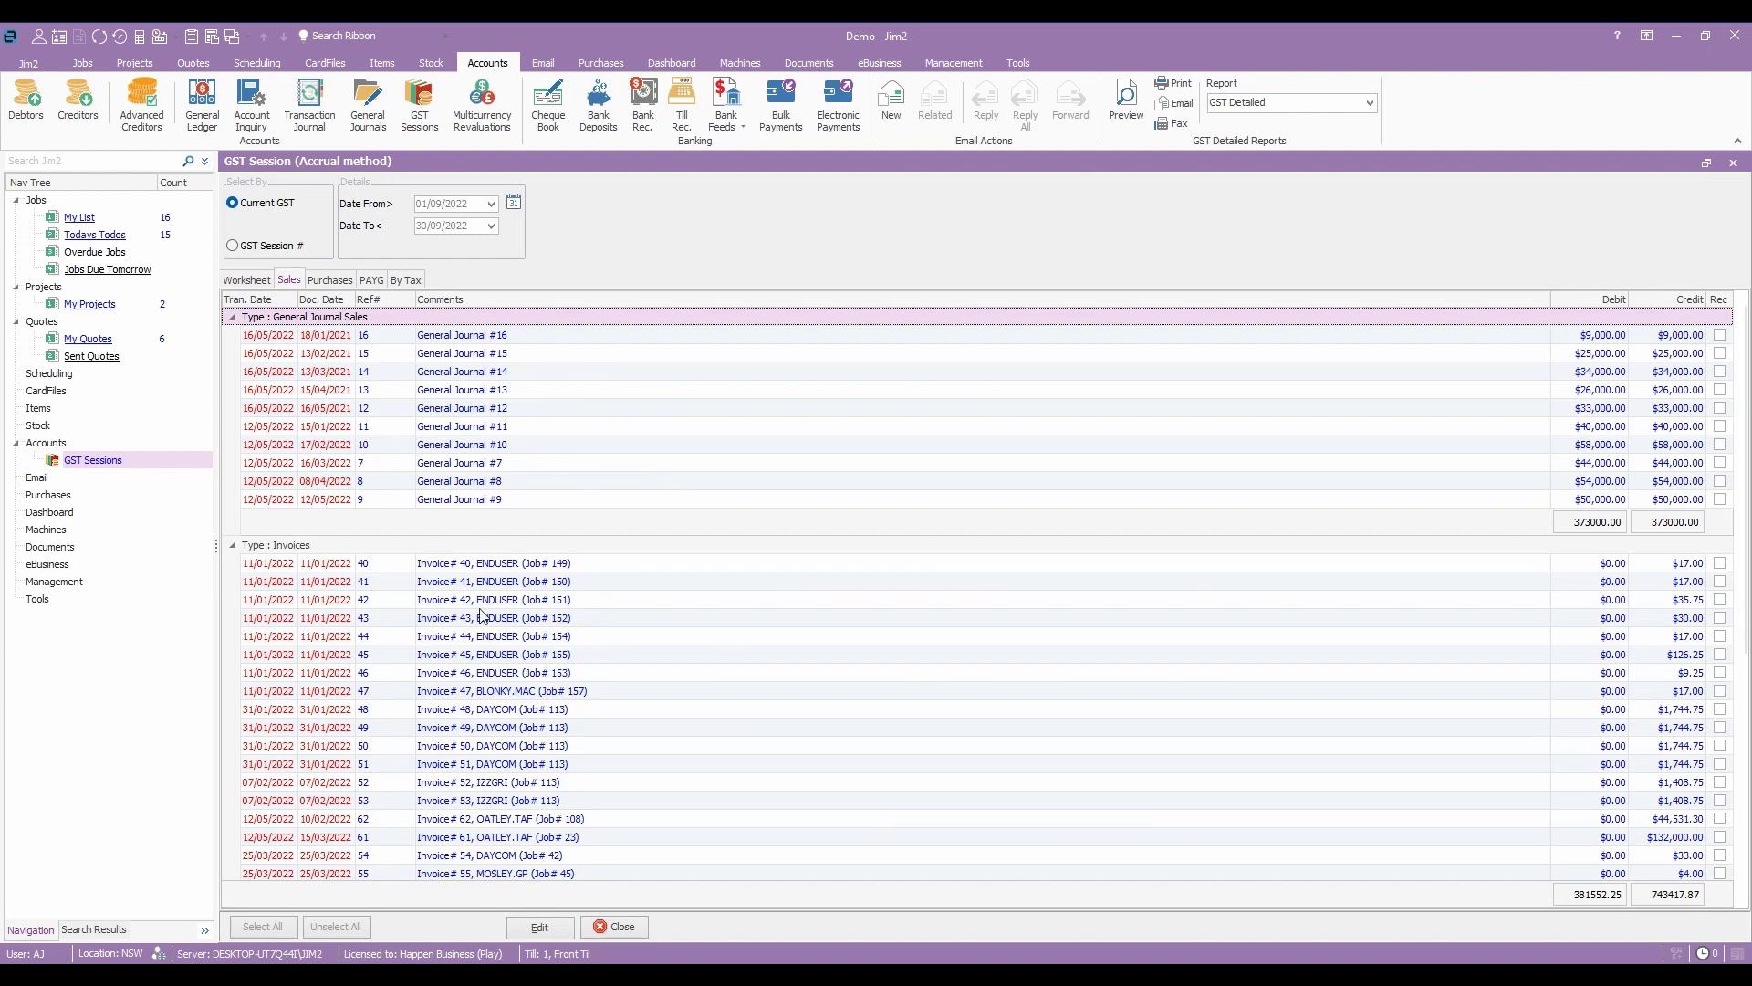
pyautogui.click(329, 282)
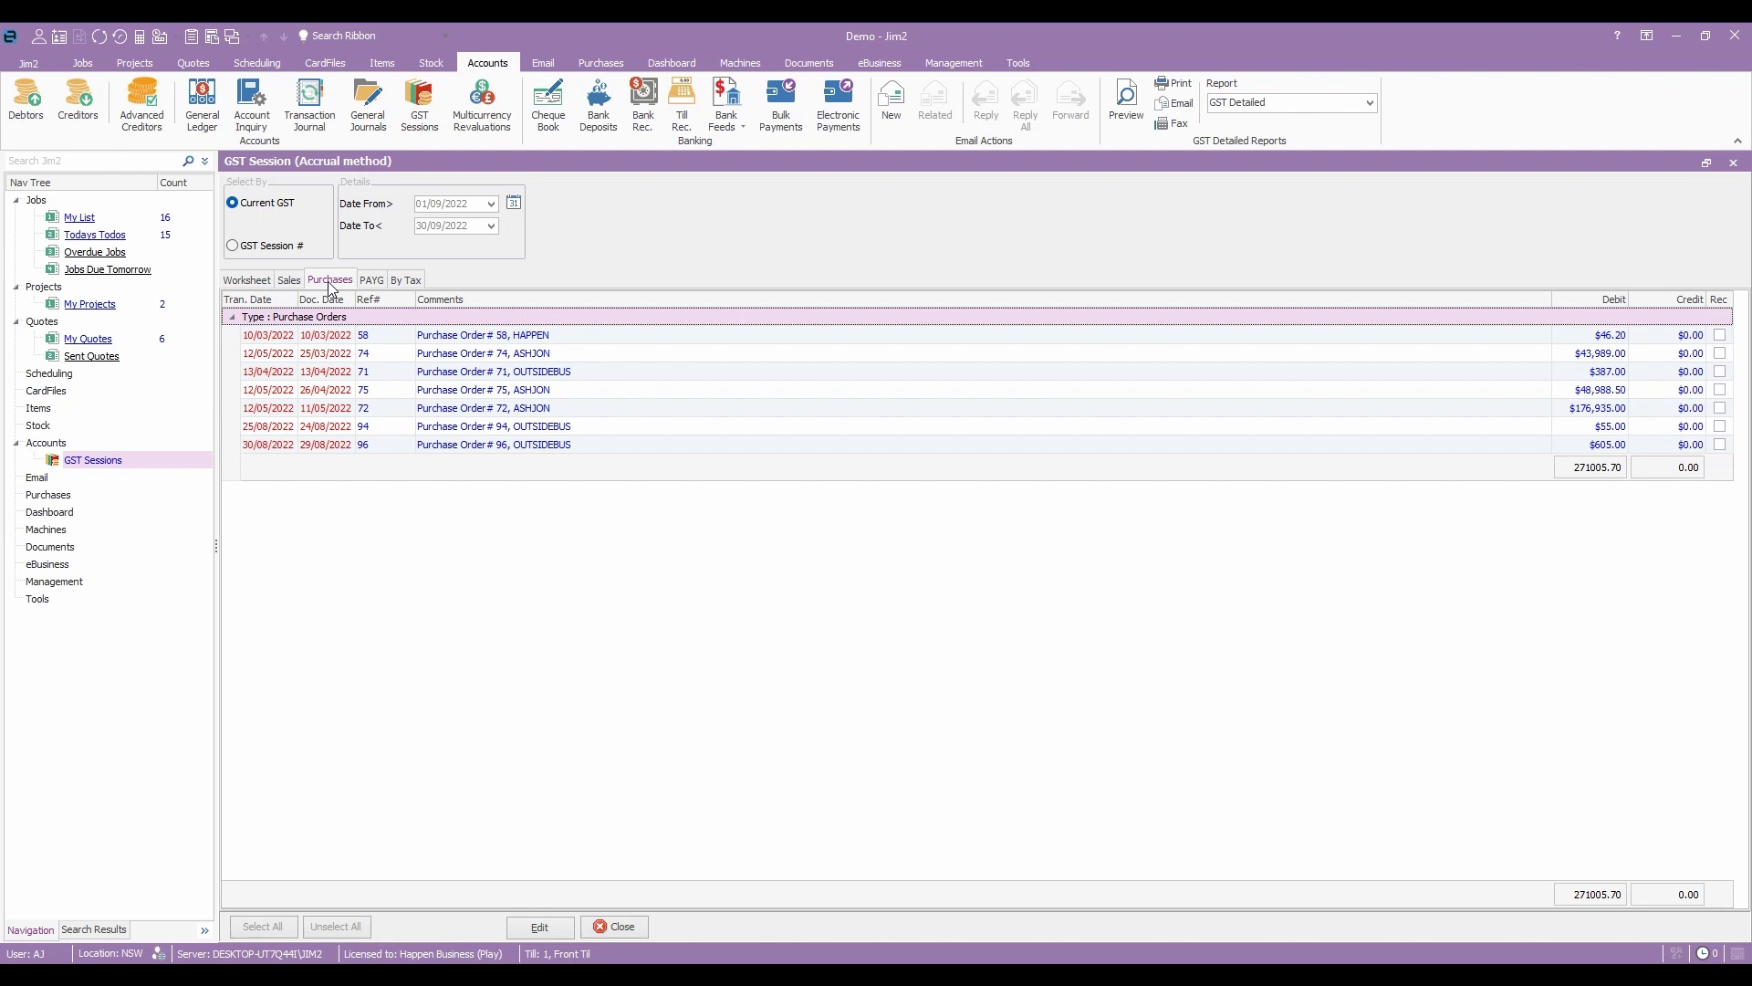
pyautogui.click(375, 281)
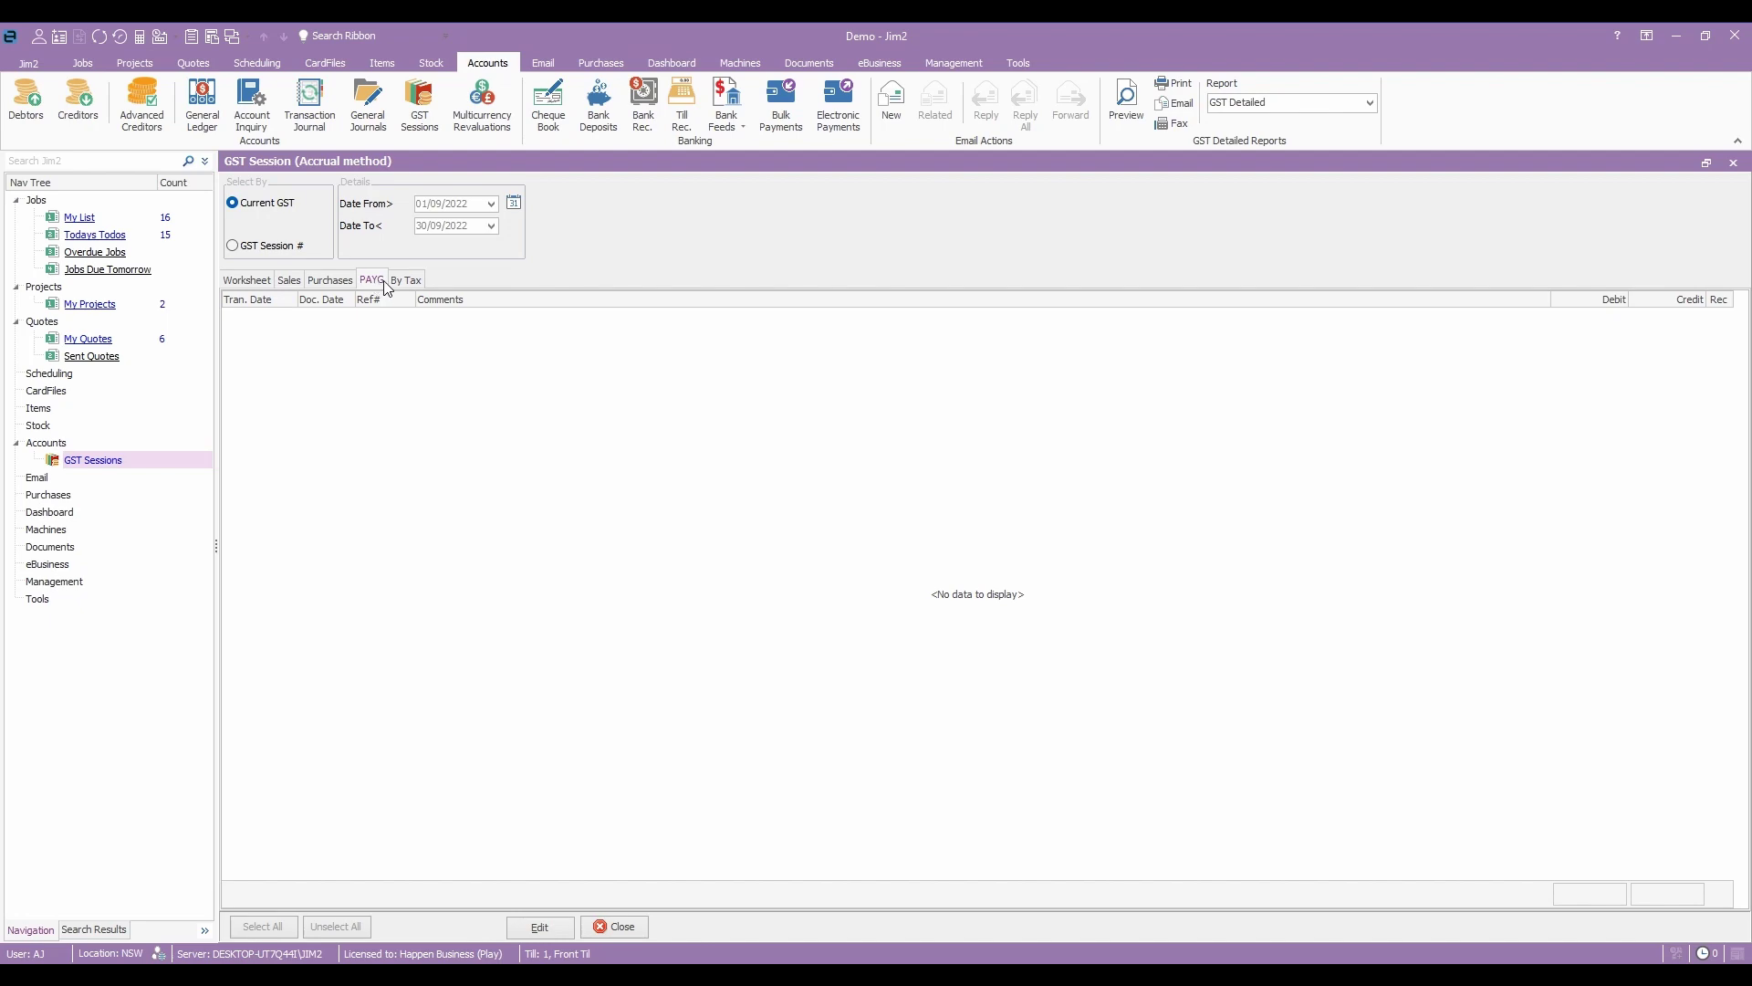
pyautogui.click(409, 283)
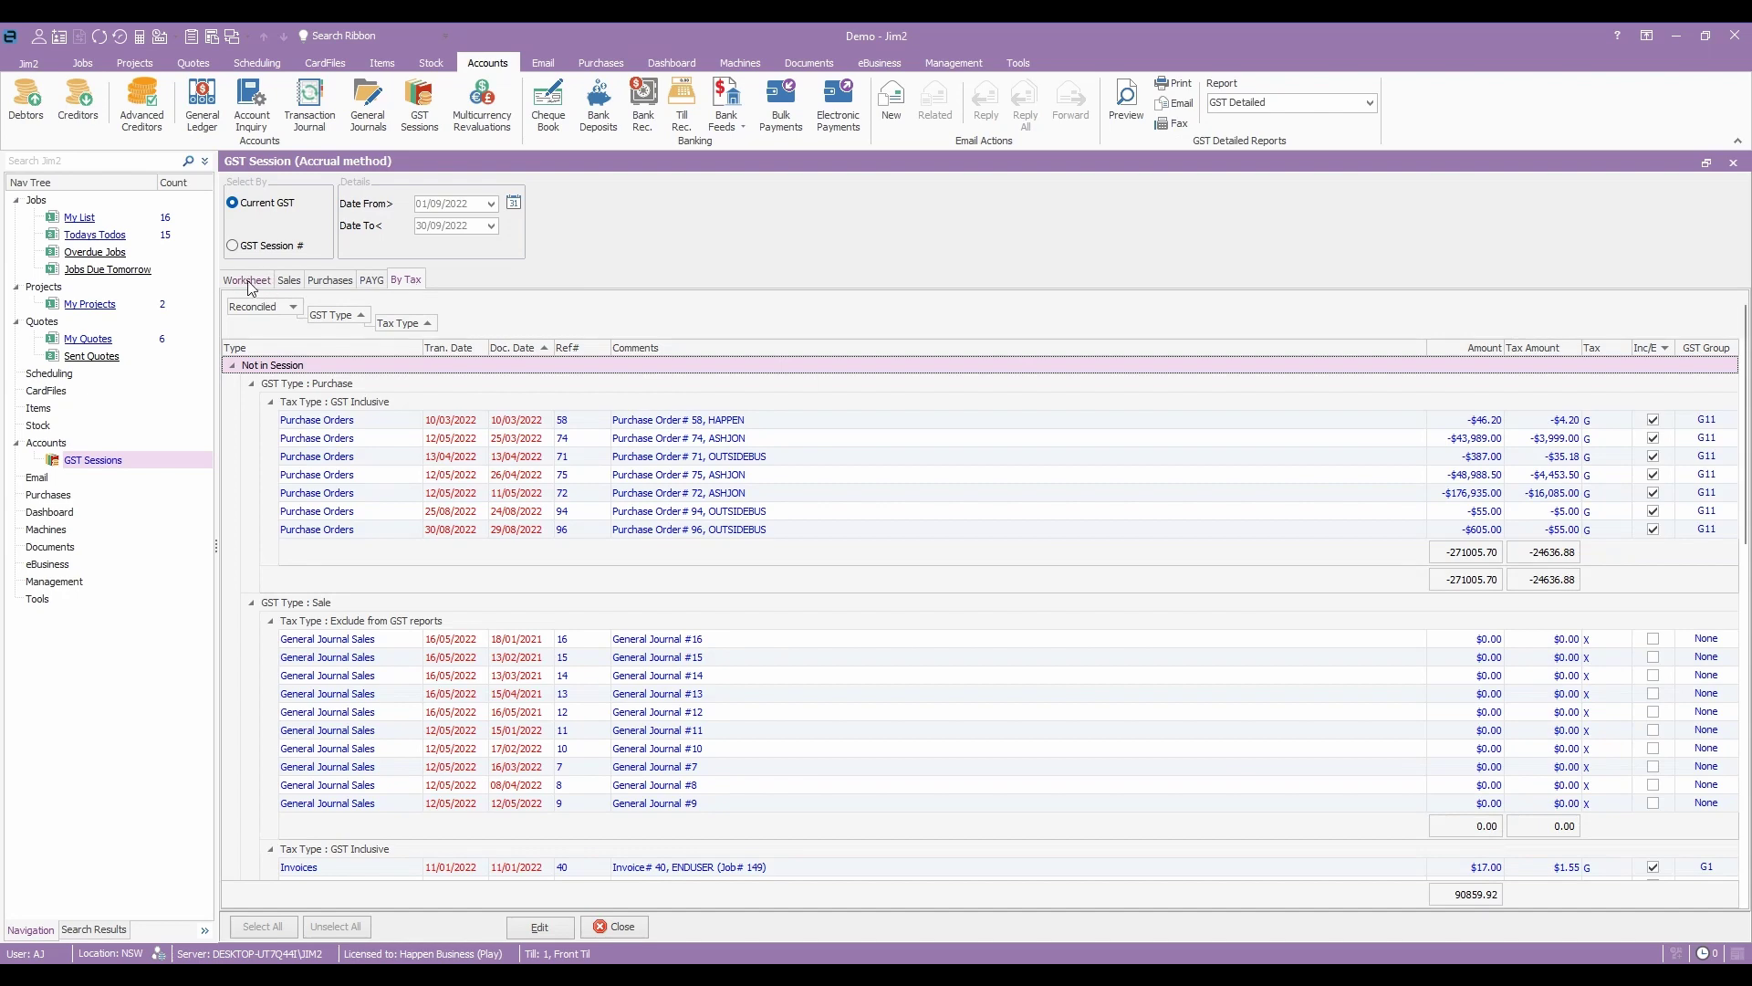
# - Edit the current GST session from its sales transactions, select all transaction types, and save the session without reconciling
pyautogui.click(288, 279)
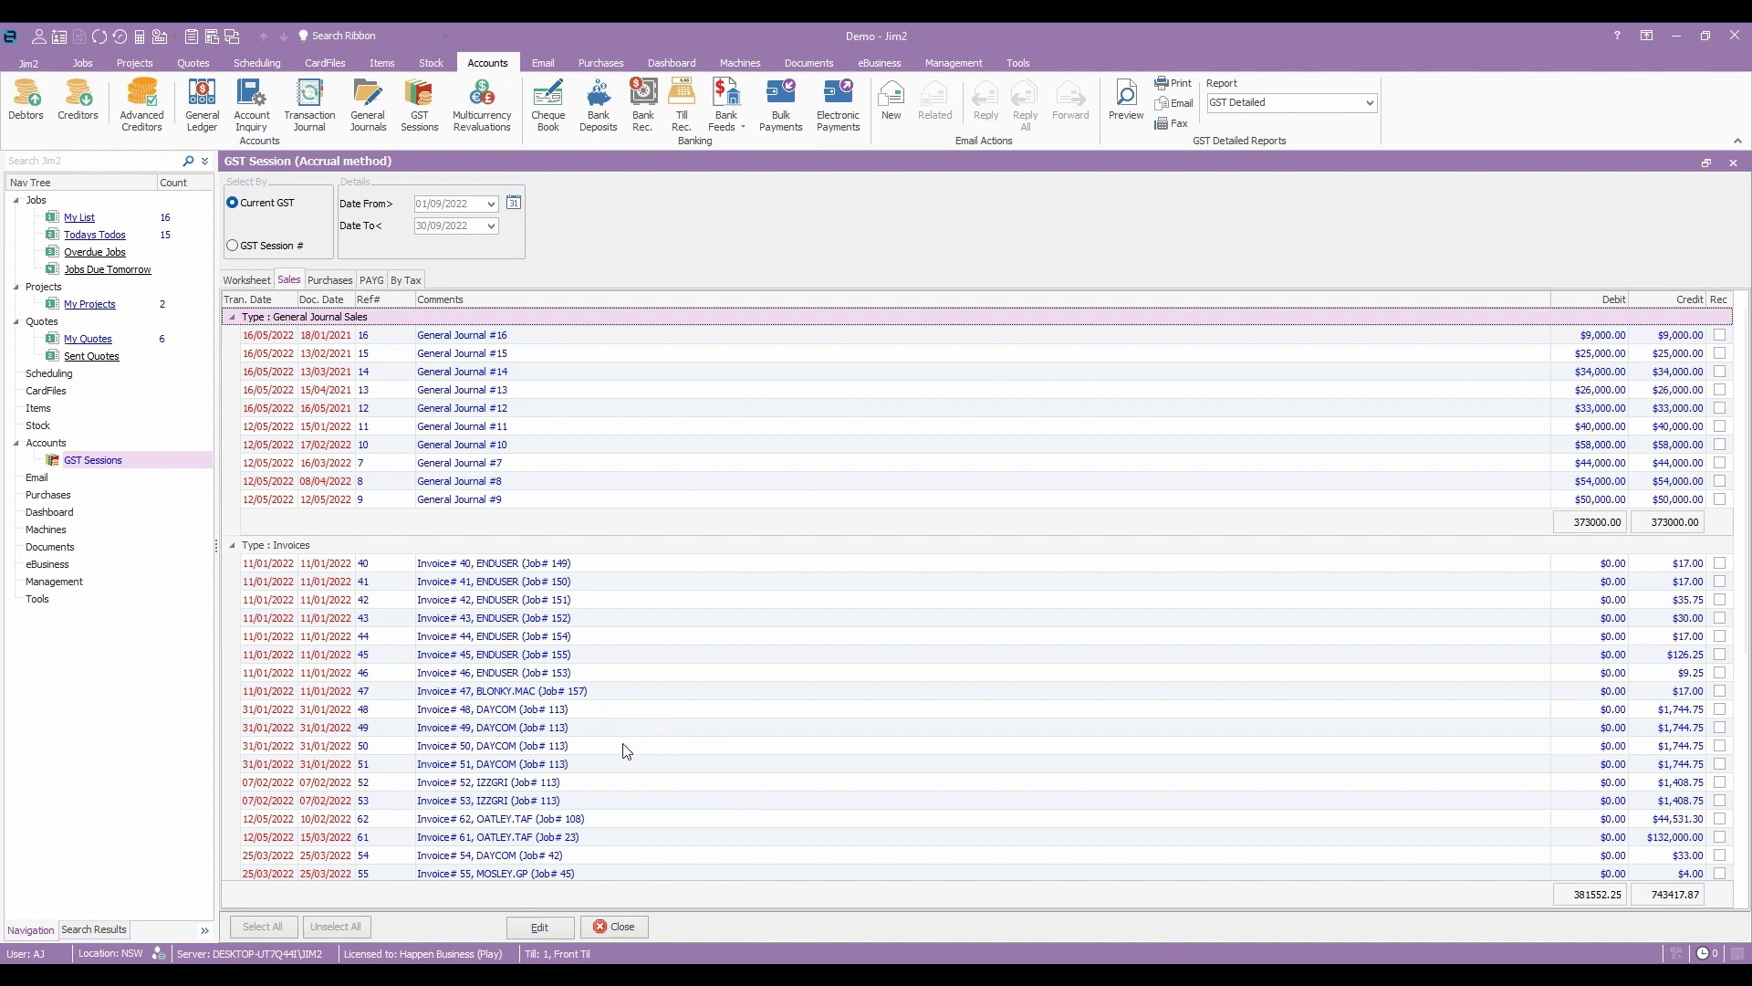
pyautogui.click(540, 928)
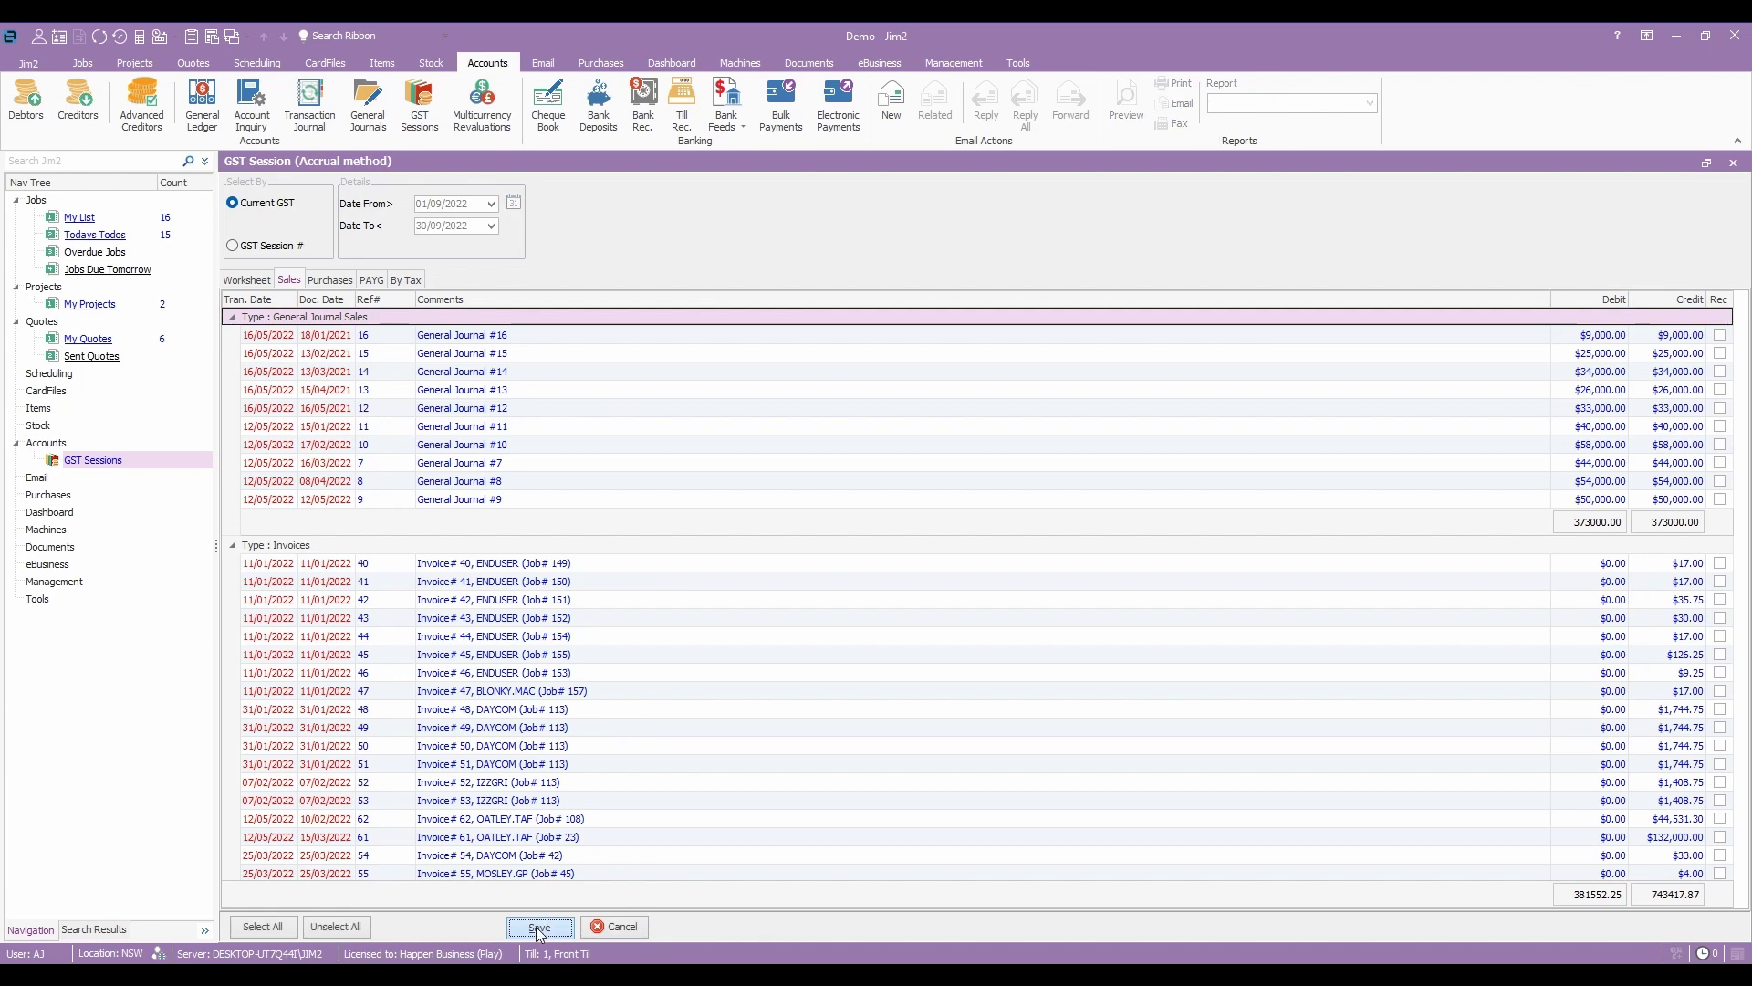
pyautogui.click(271, 924)
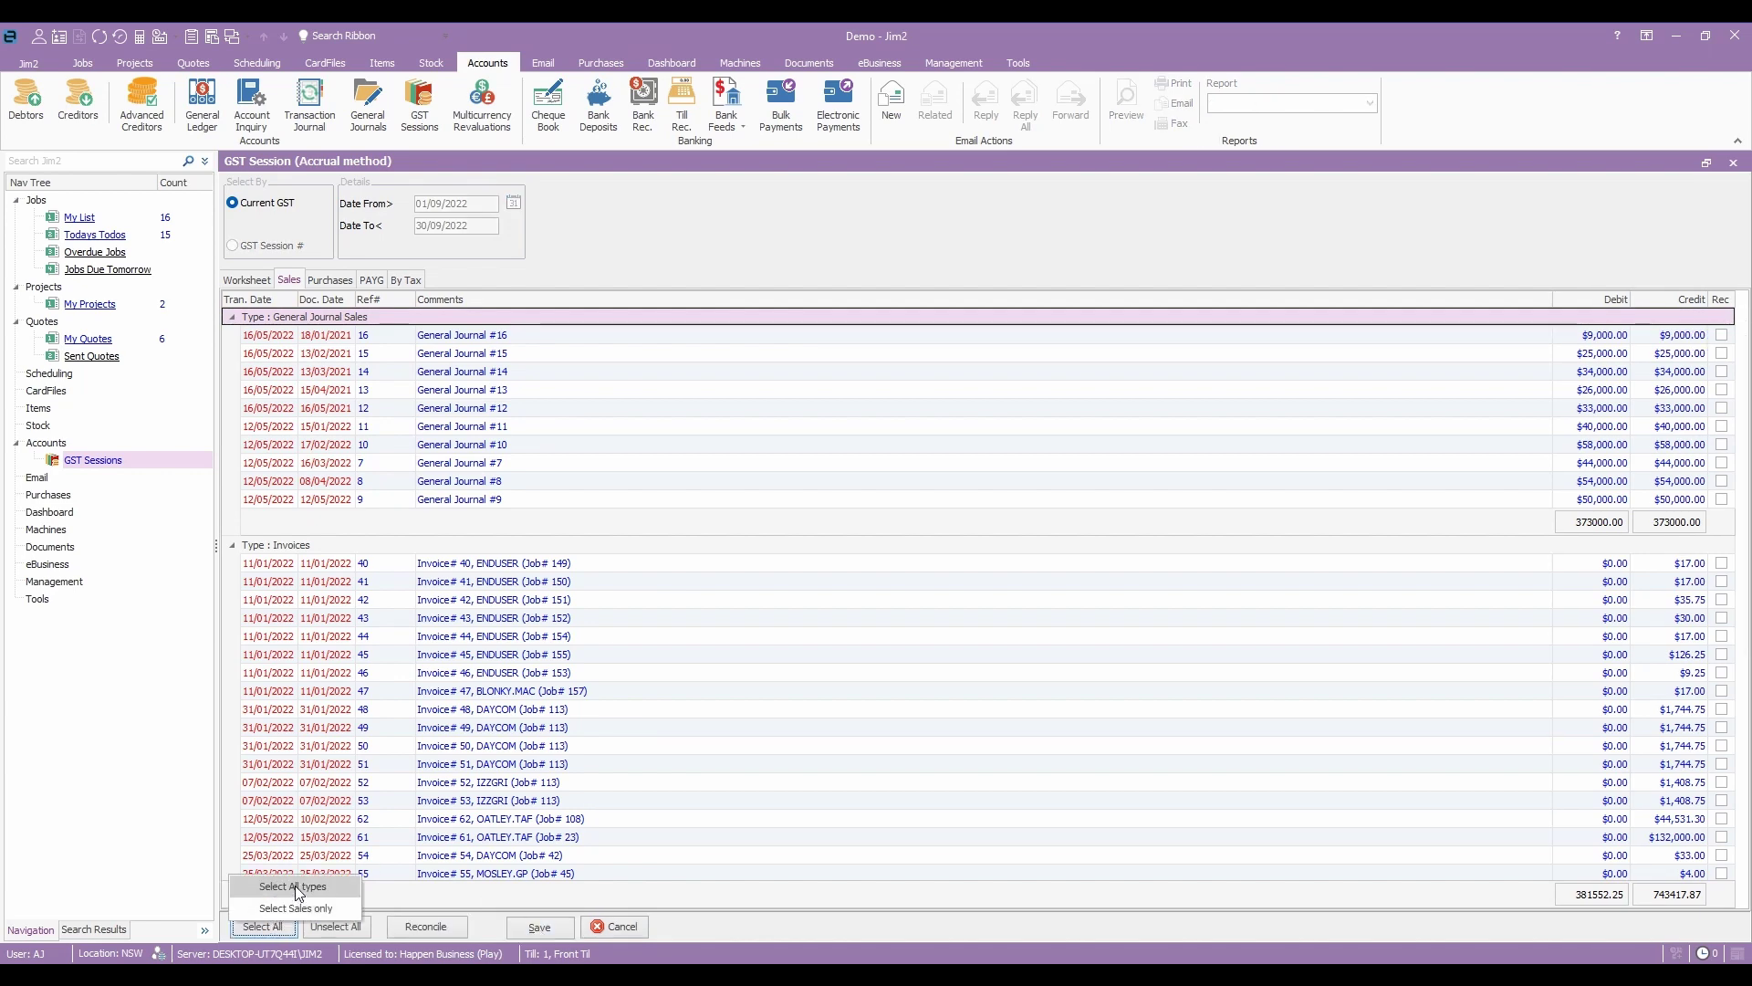
pyautogui.click(294, 886)
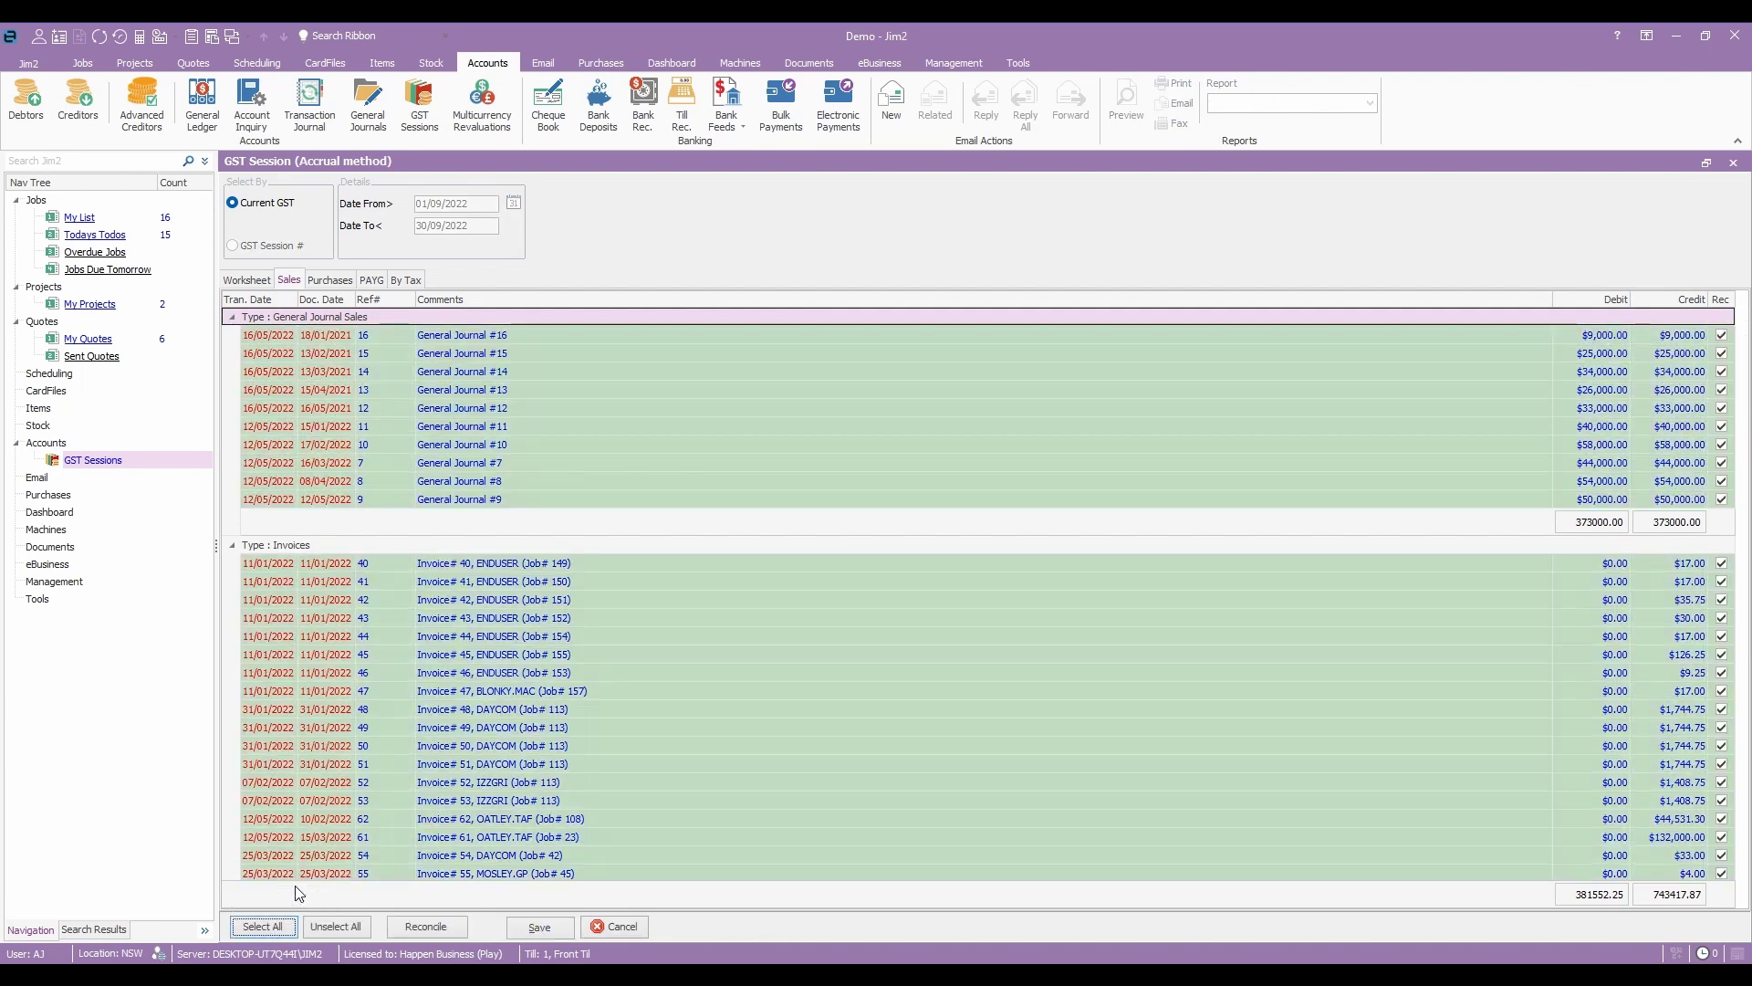
pyautogui.click(546, 930)
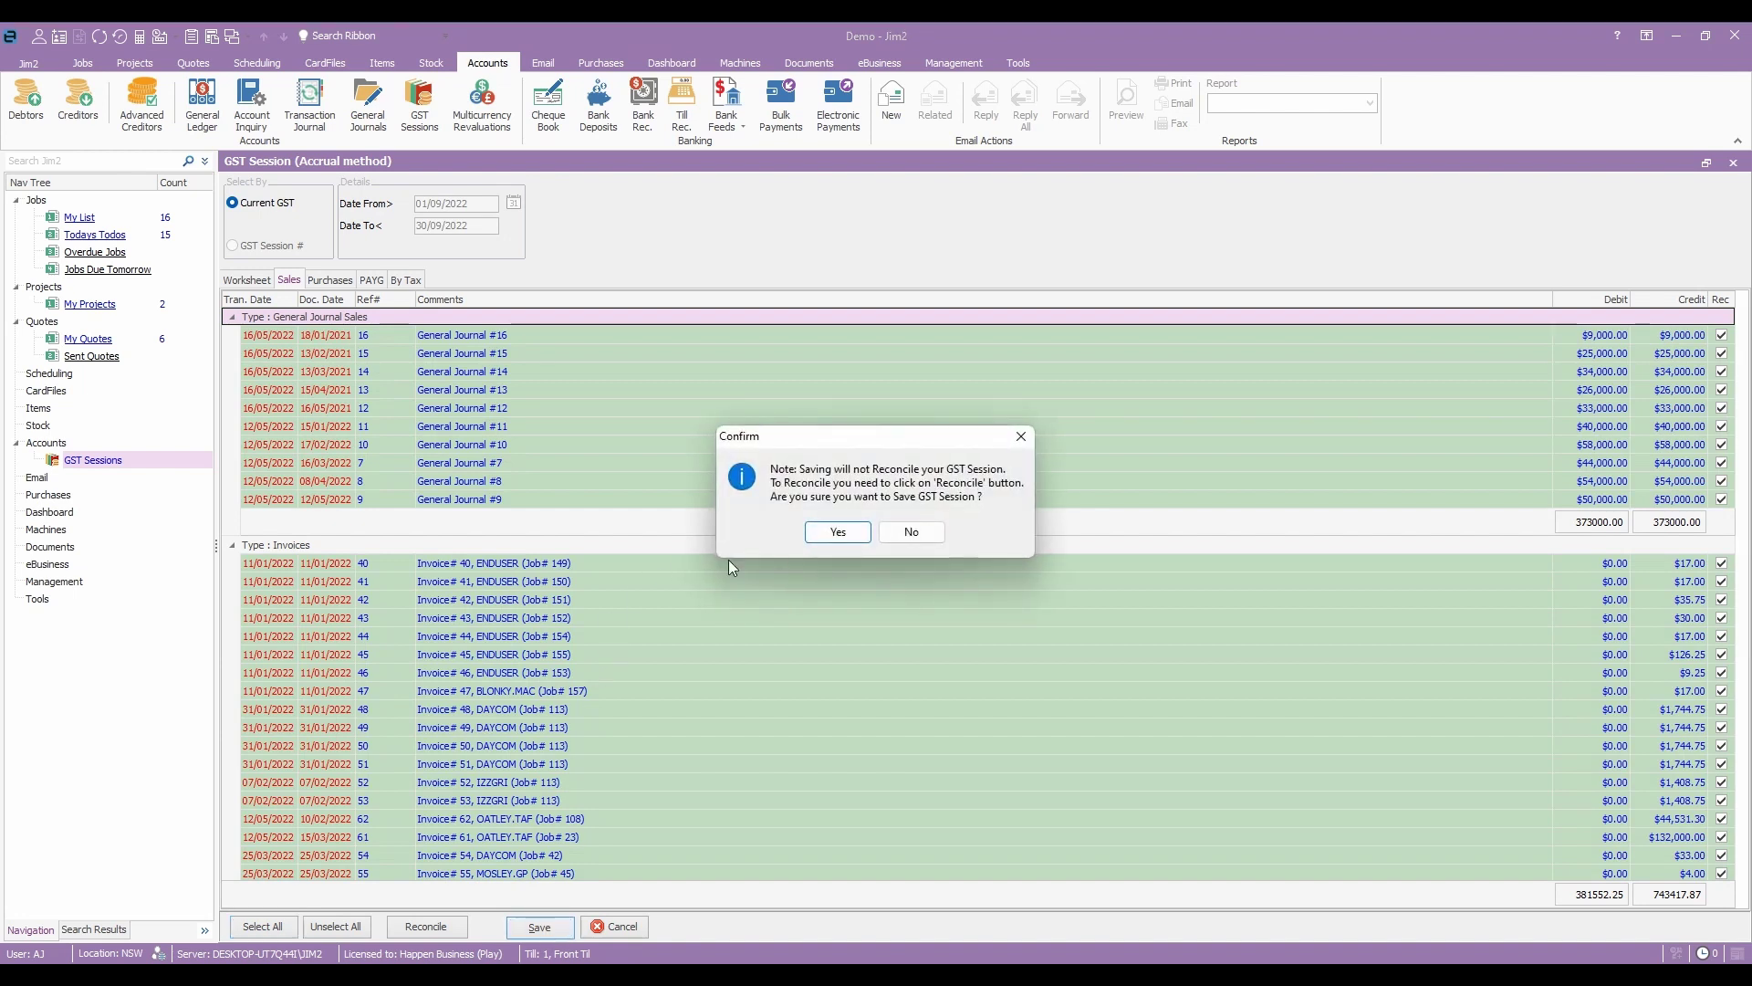
pyautogui.click(836, 533)
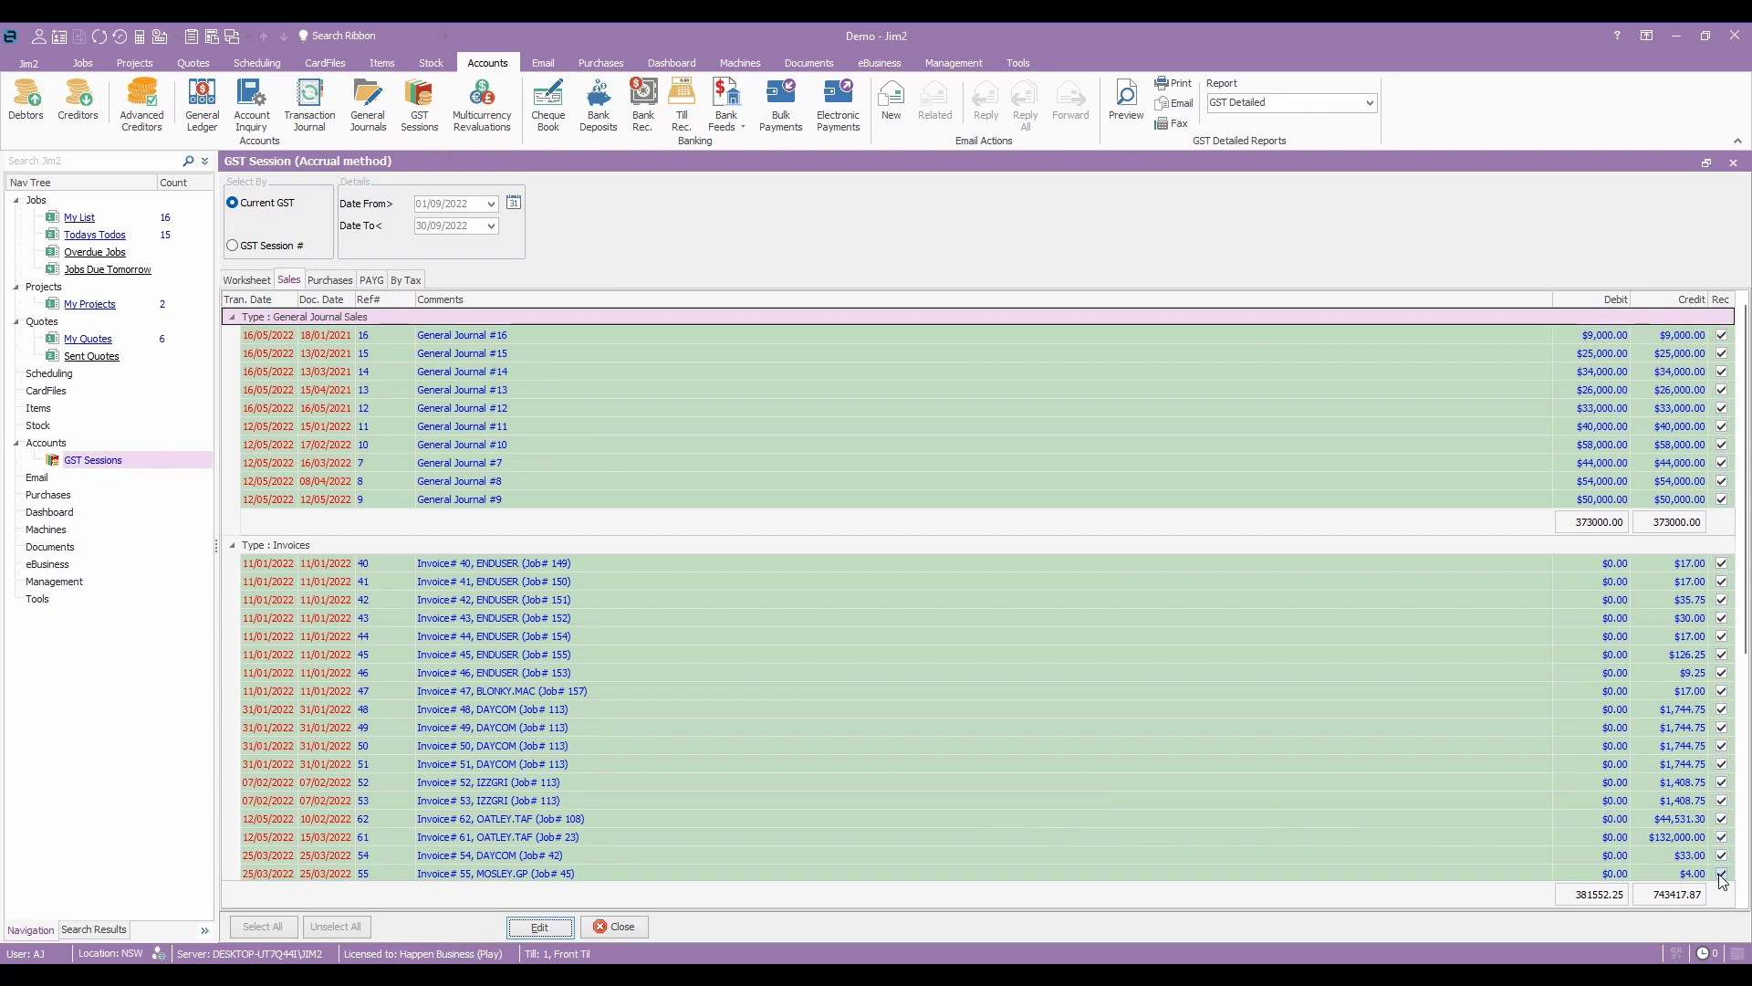
# - Limit the worksheet to partly reconciled amounts and review the calculation sheet through to the Summary section
pyautogui.click(248, 281)
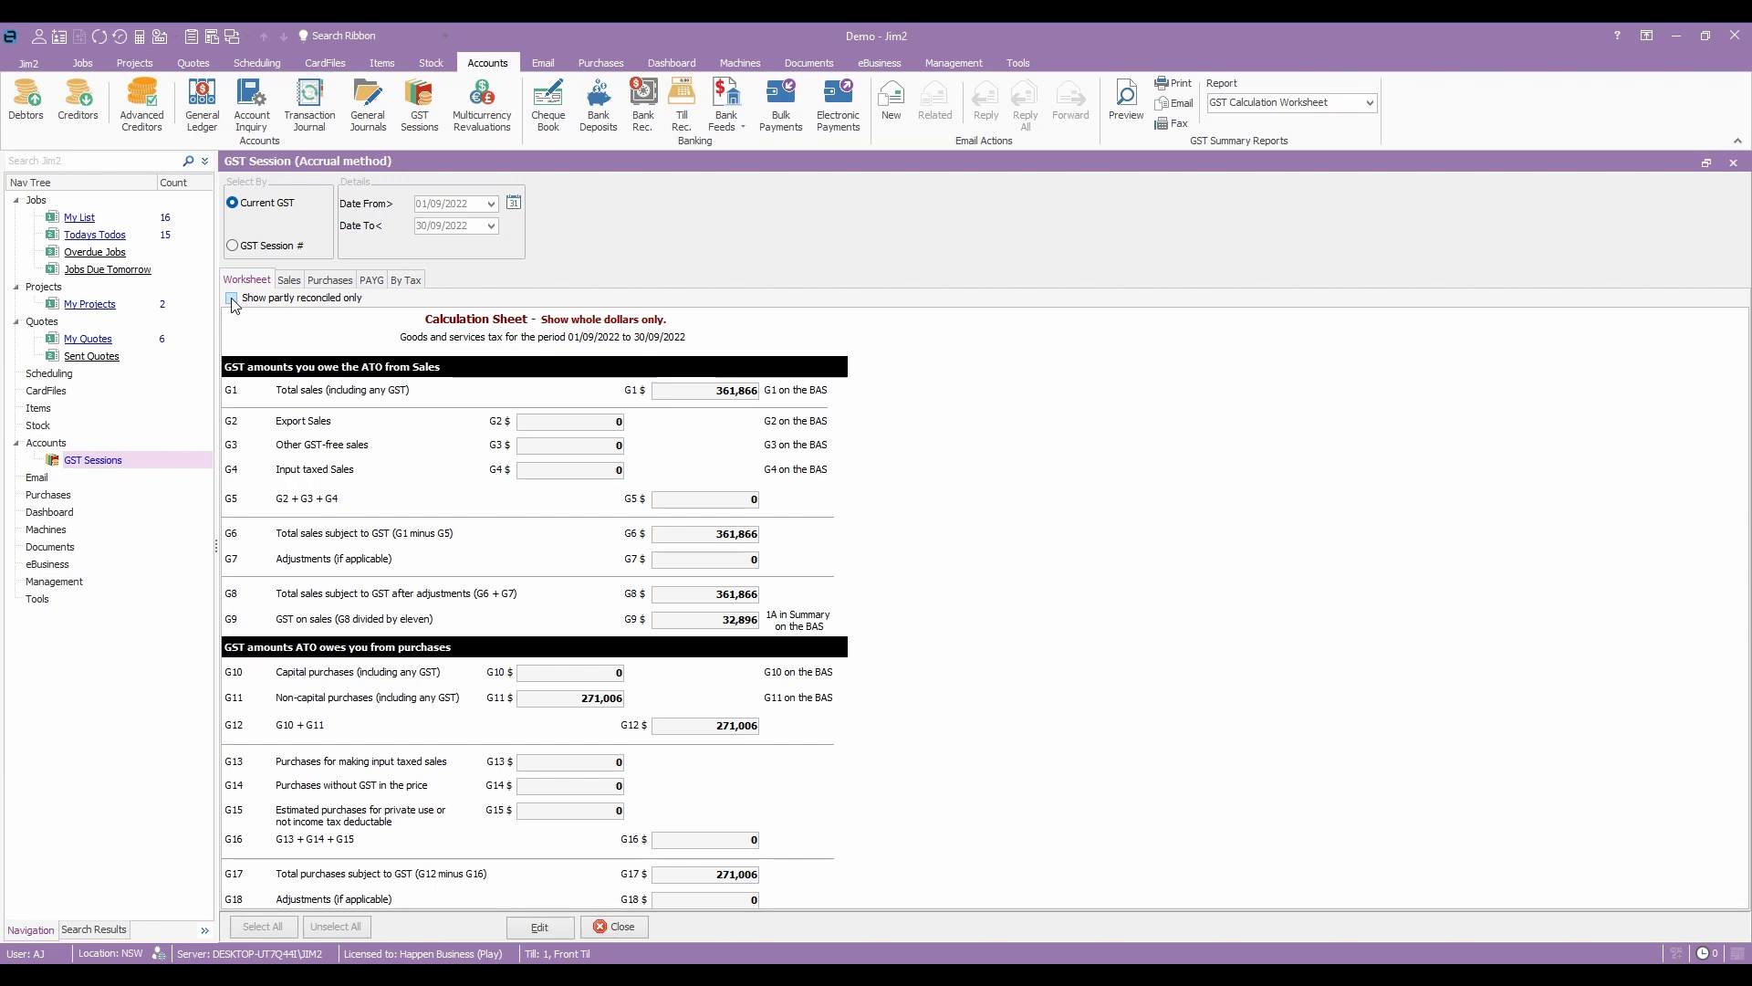
pyautogui.click(232, 300)
pyautogui.click(290, 280)
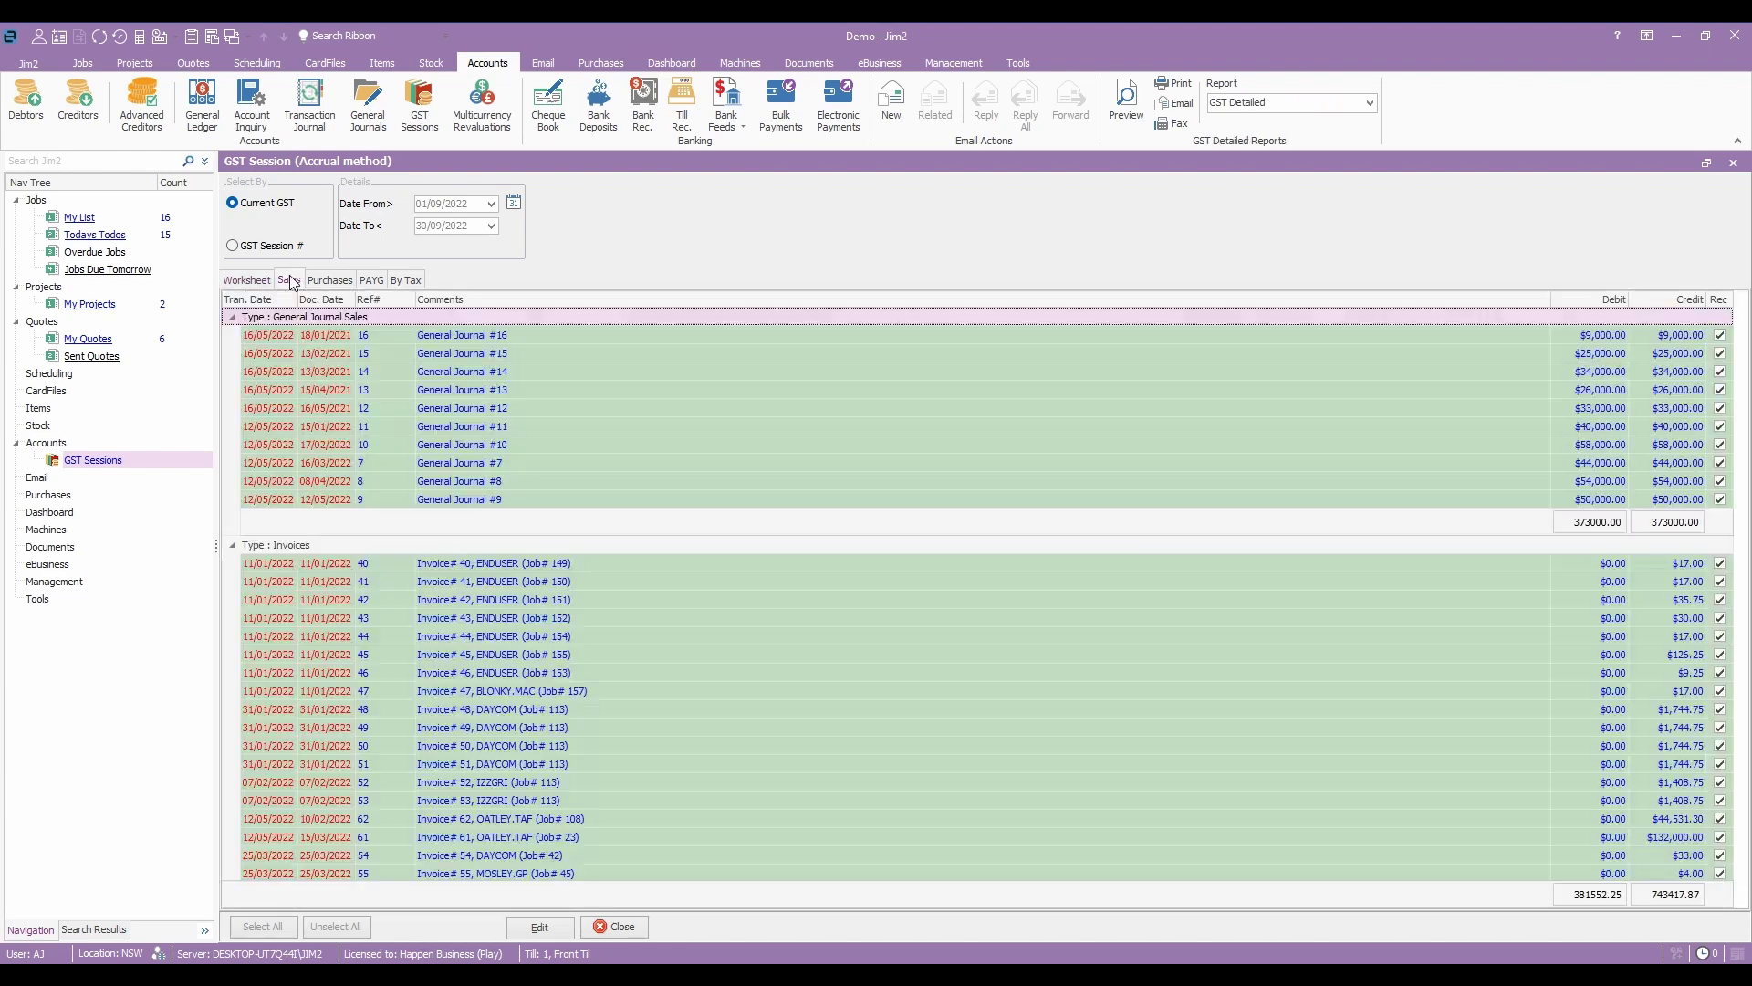
pyautogui.click(254, 281)
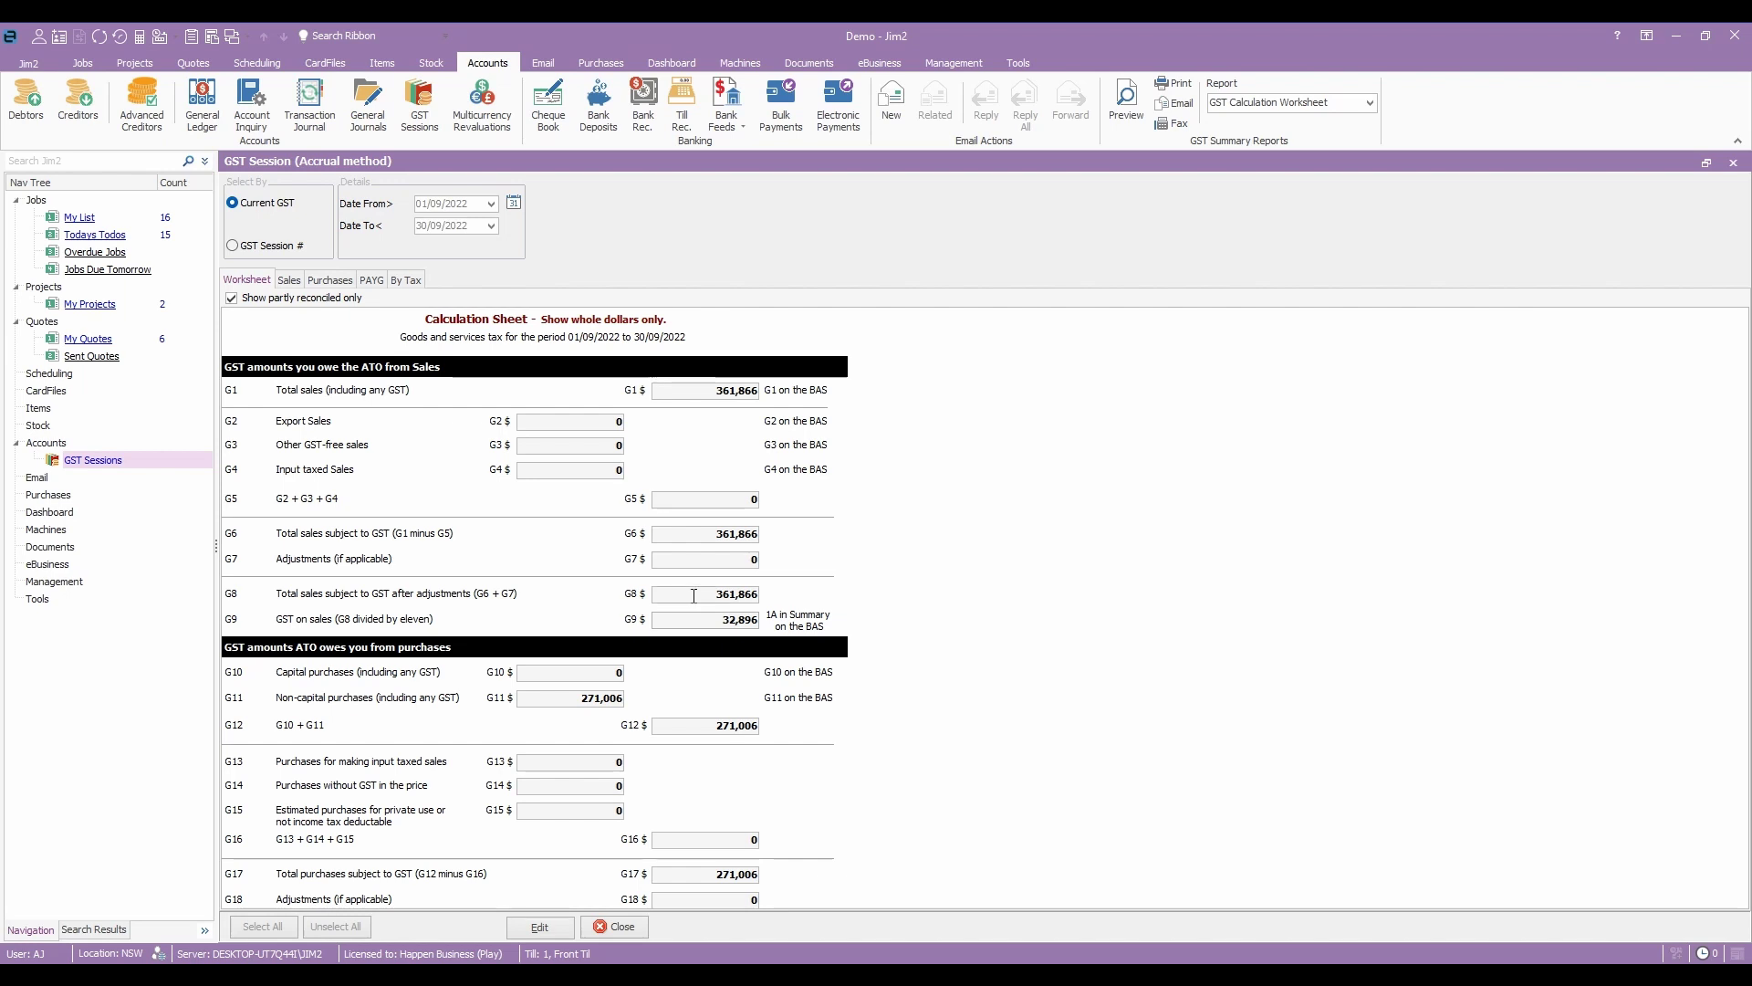
pyautogui.scroll(-3, 694, 595)
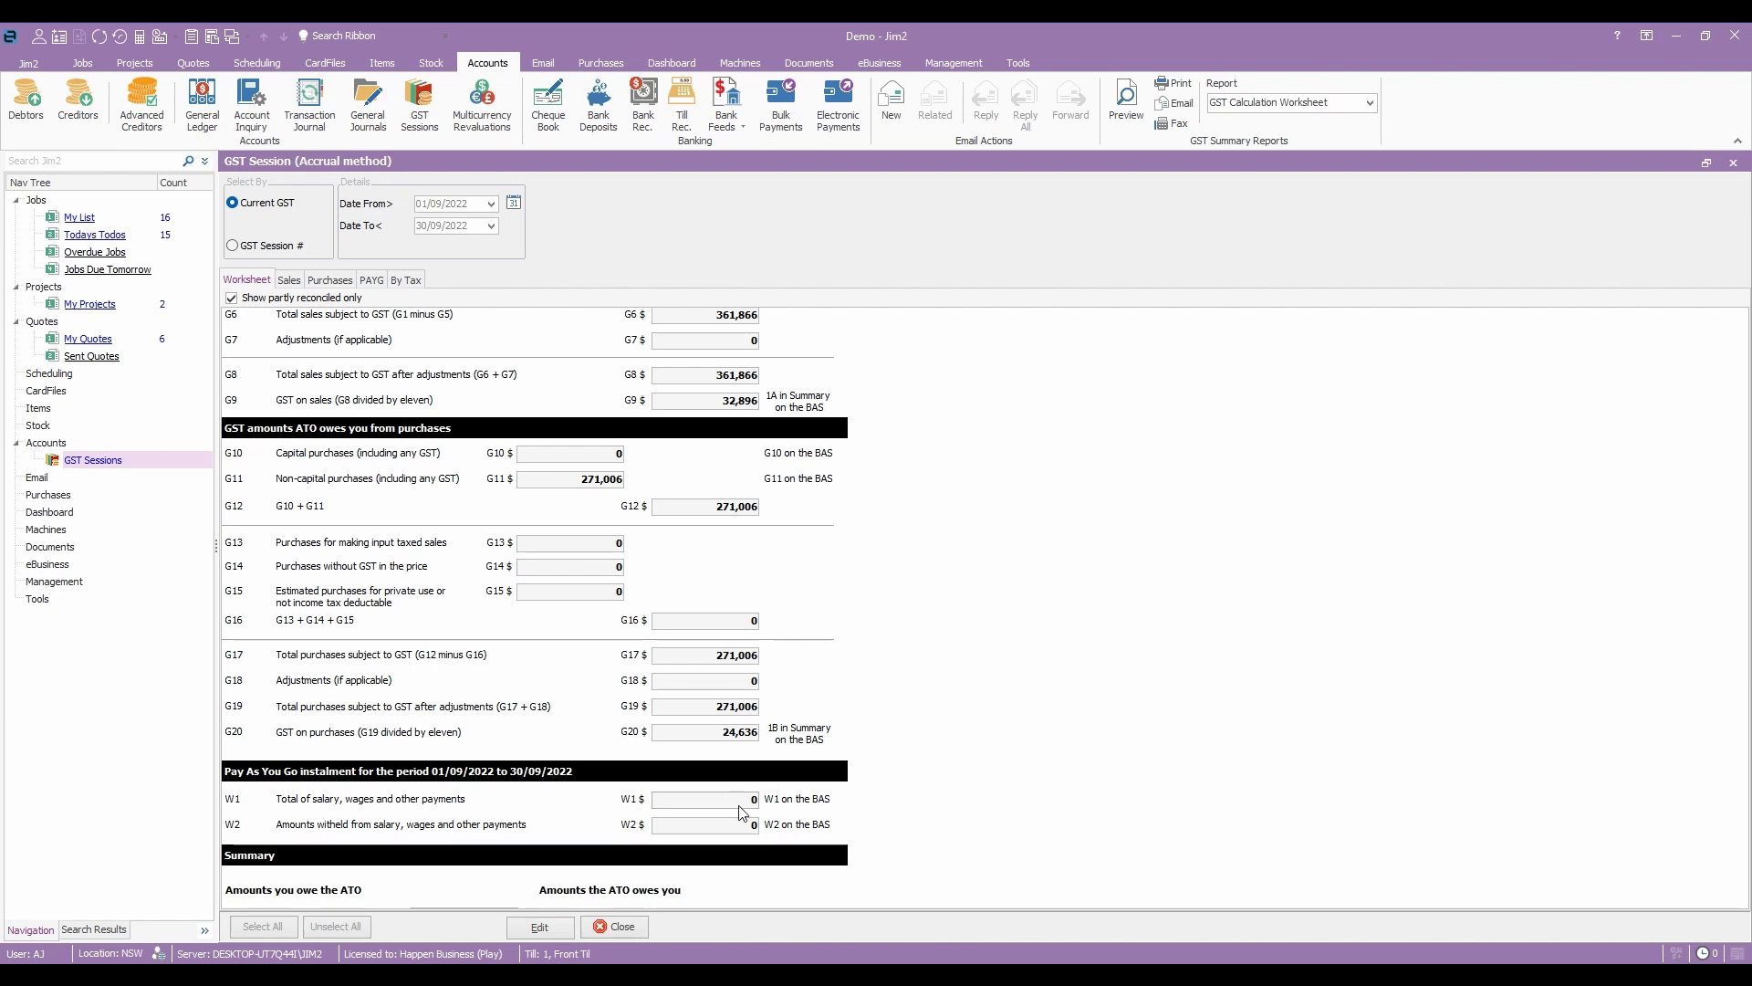
pyautogui.scroll(-3, 742, 813)
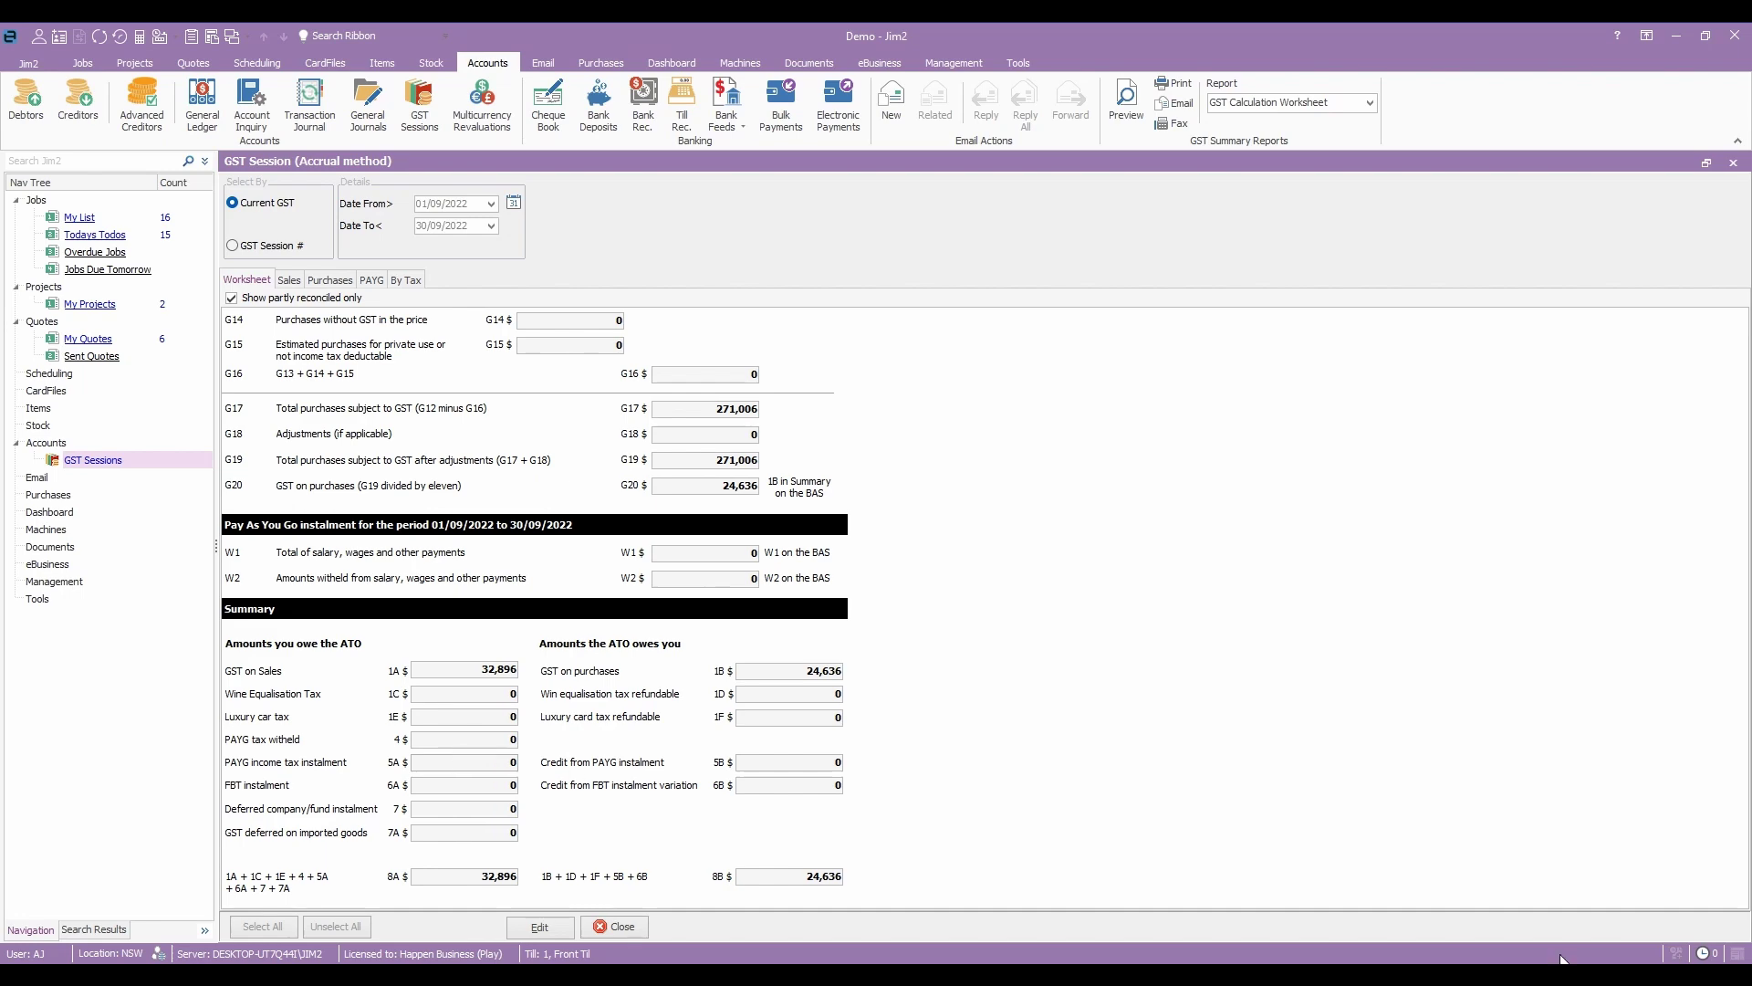
# - Examine the session's transactions grouped by tax, collapsing and re-expanding the Purchase and Sale GST types
pyautogui.click(406, 281)
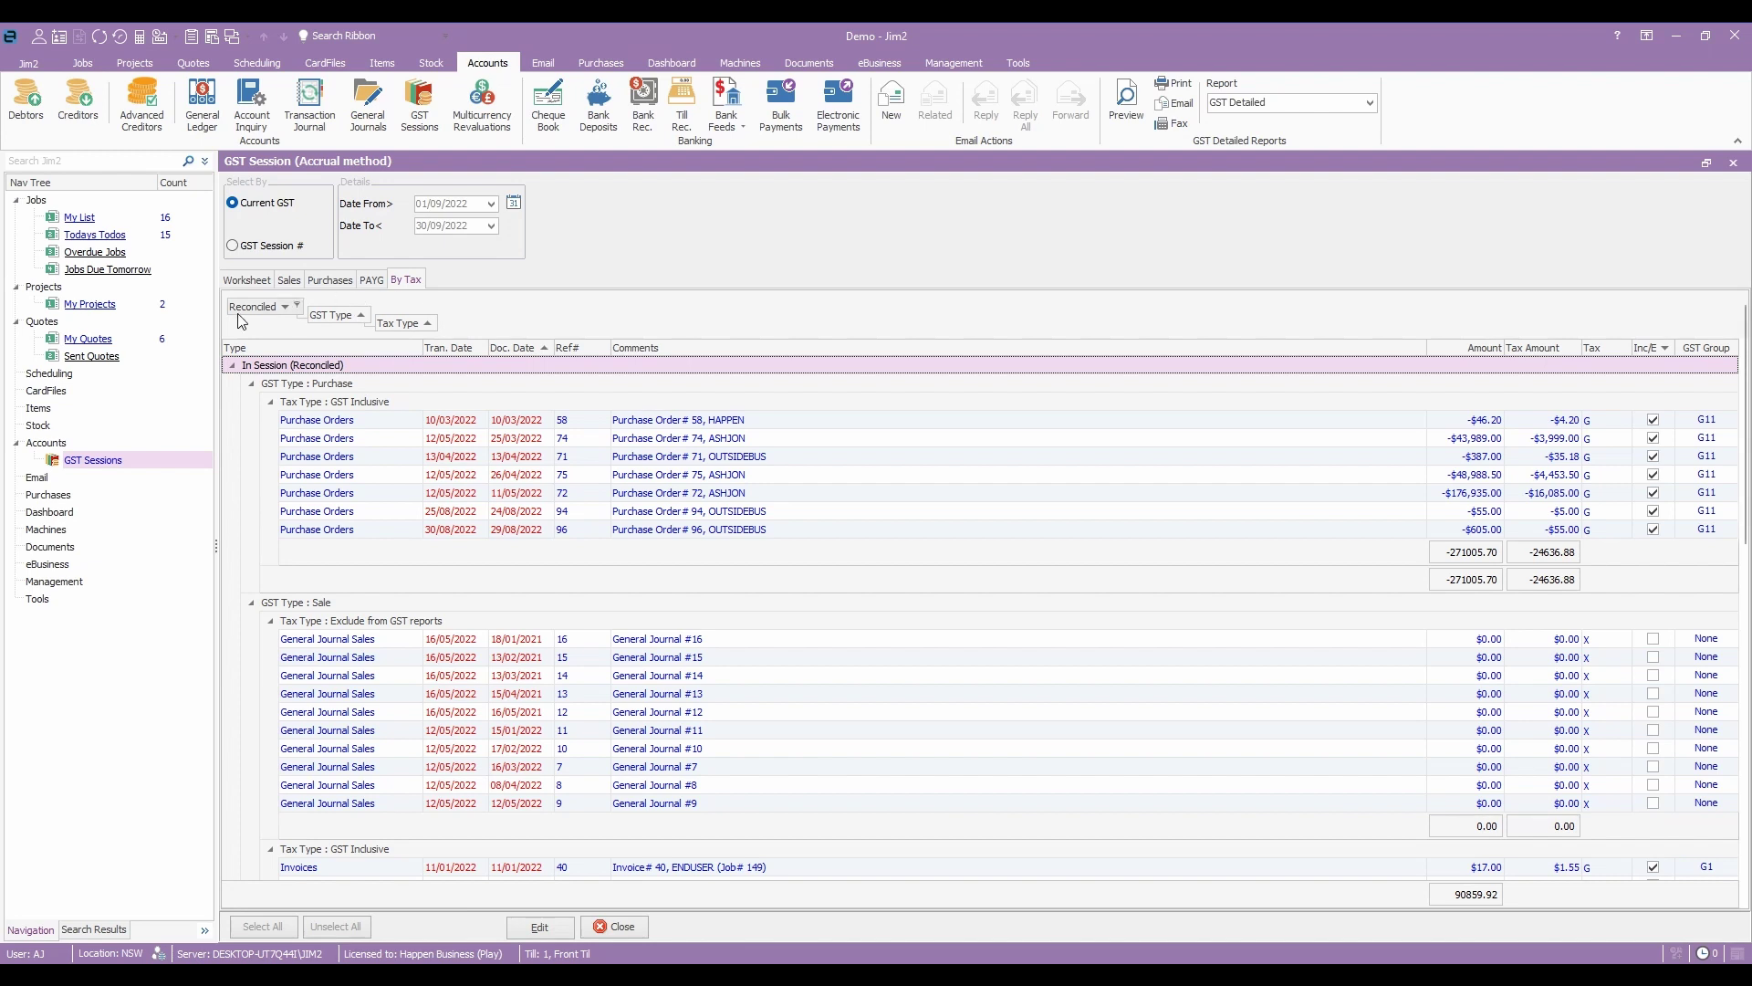
pyautogui.click(250, 386)
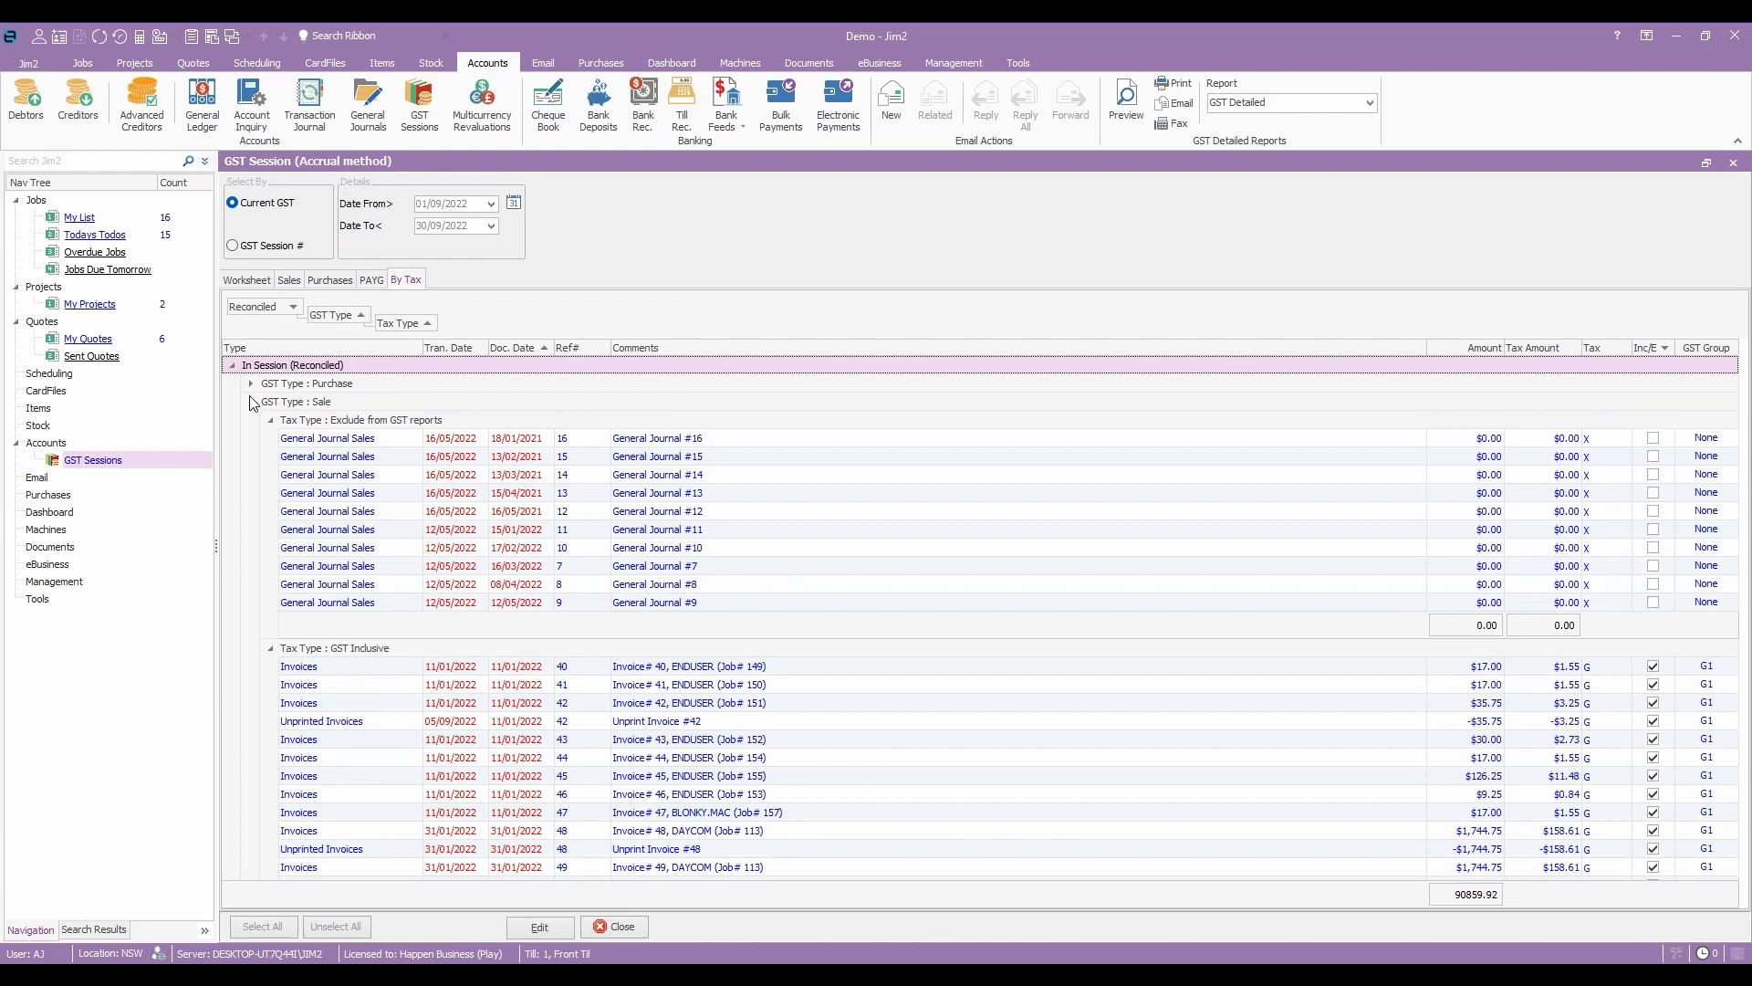
pyautogui.click(250, 402)
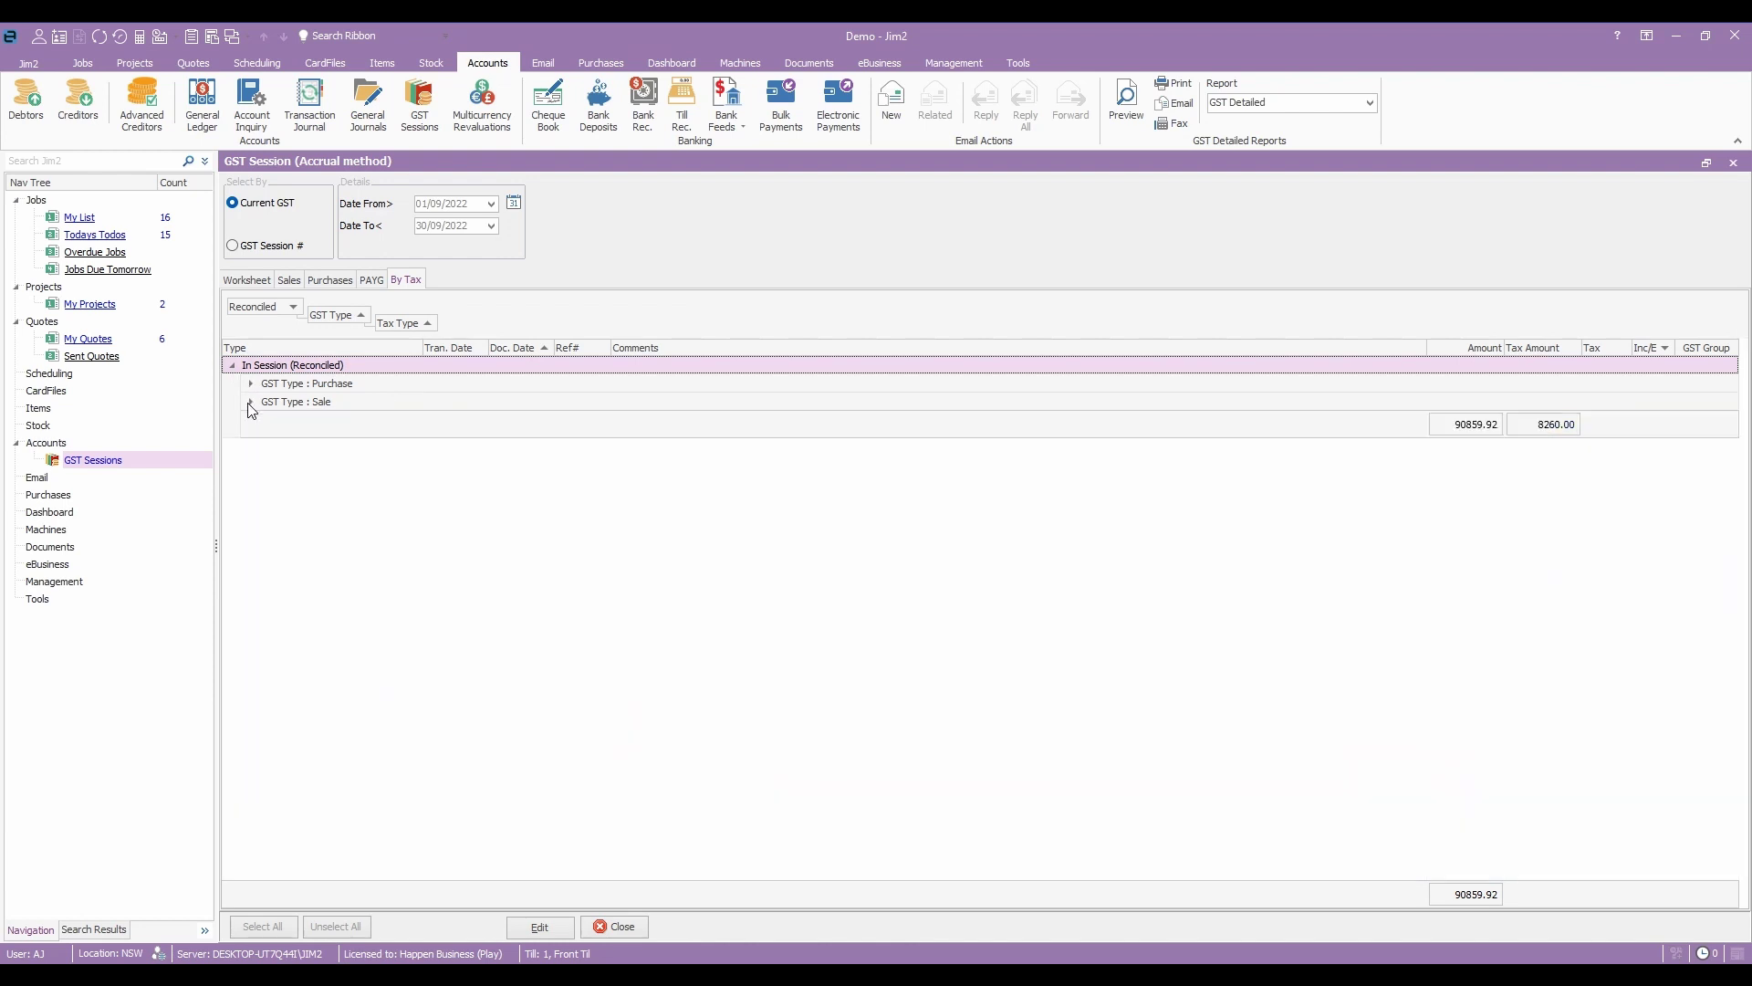
pyautogui.click(251, 405)
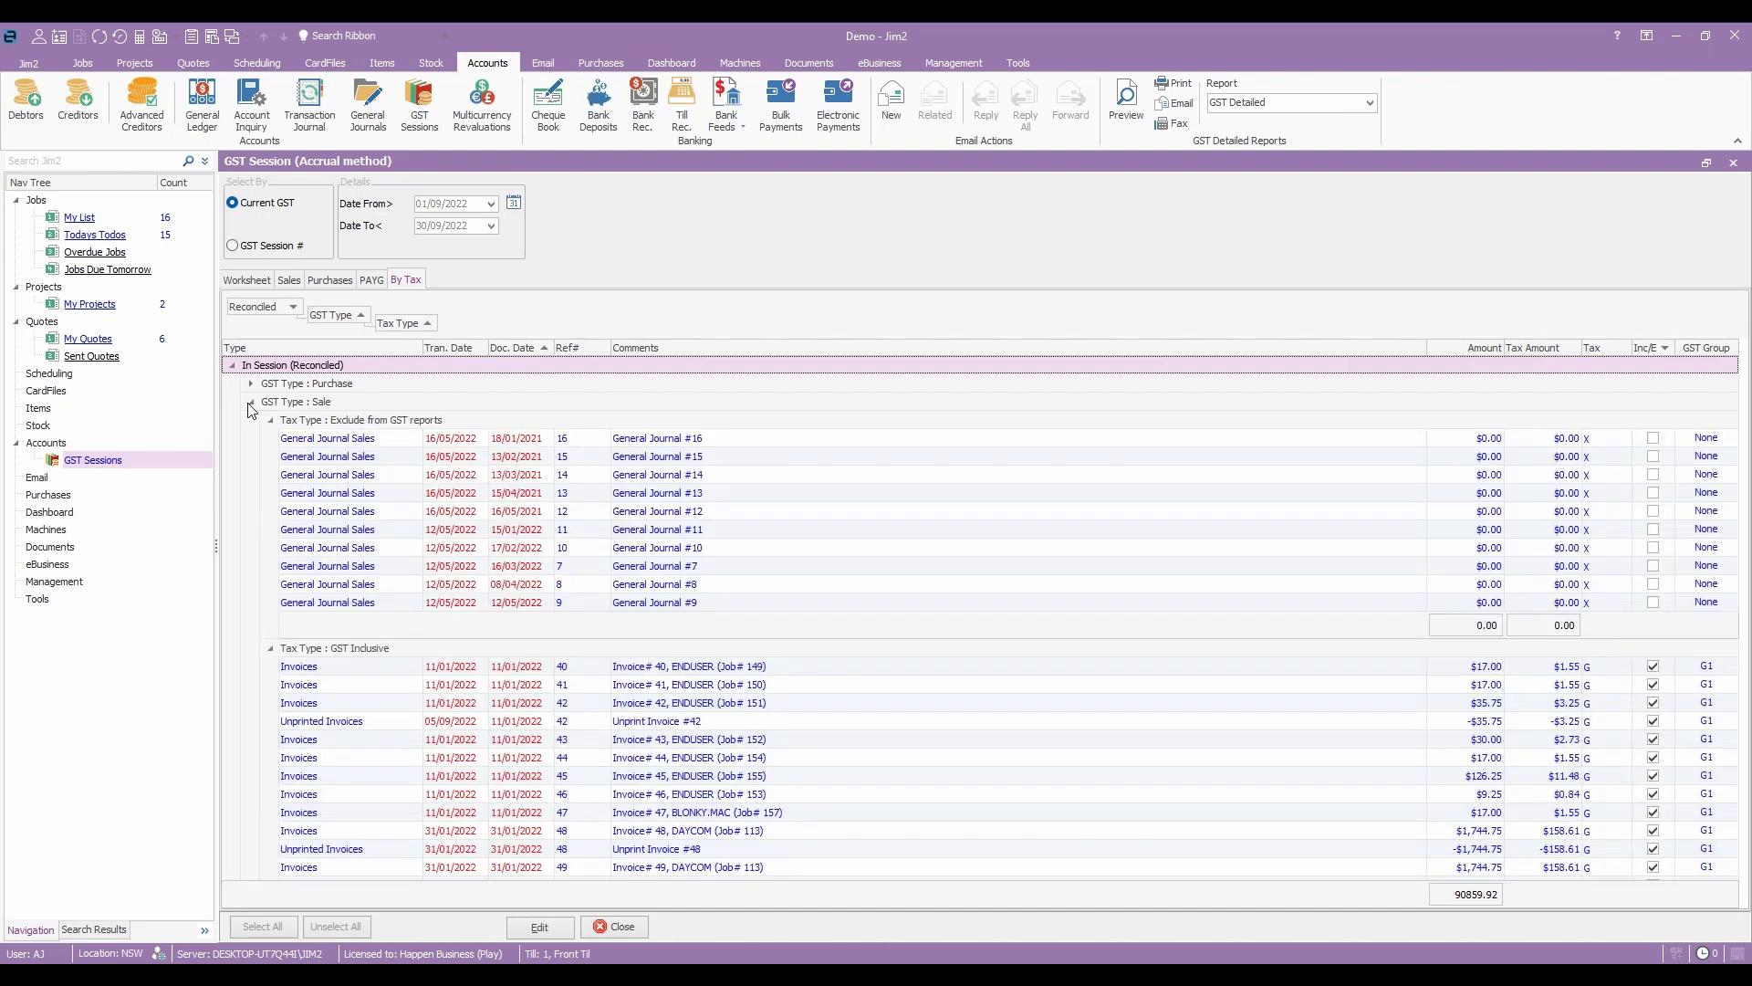
pyautogui.click(251, 386)
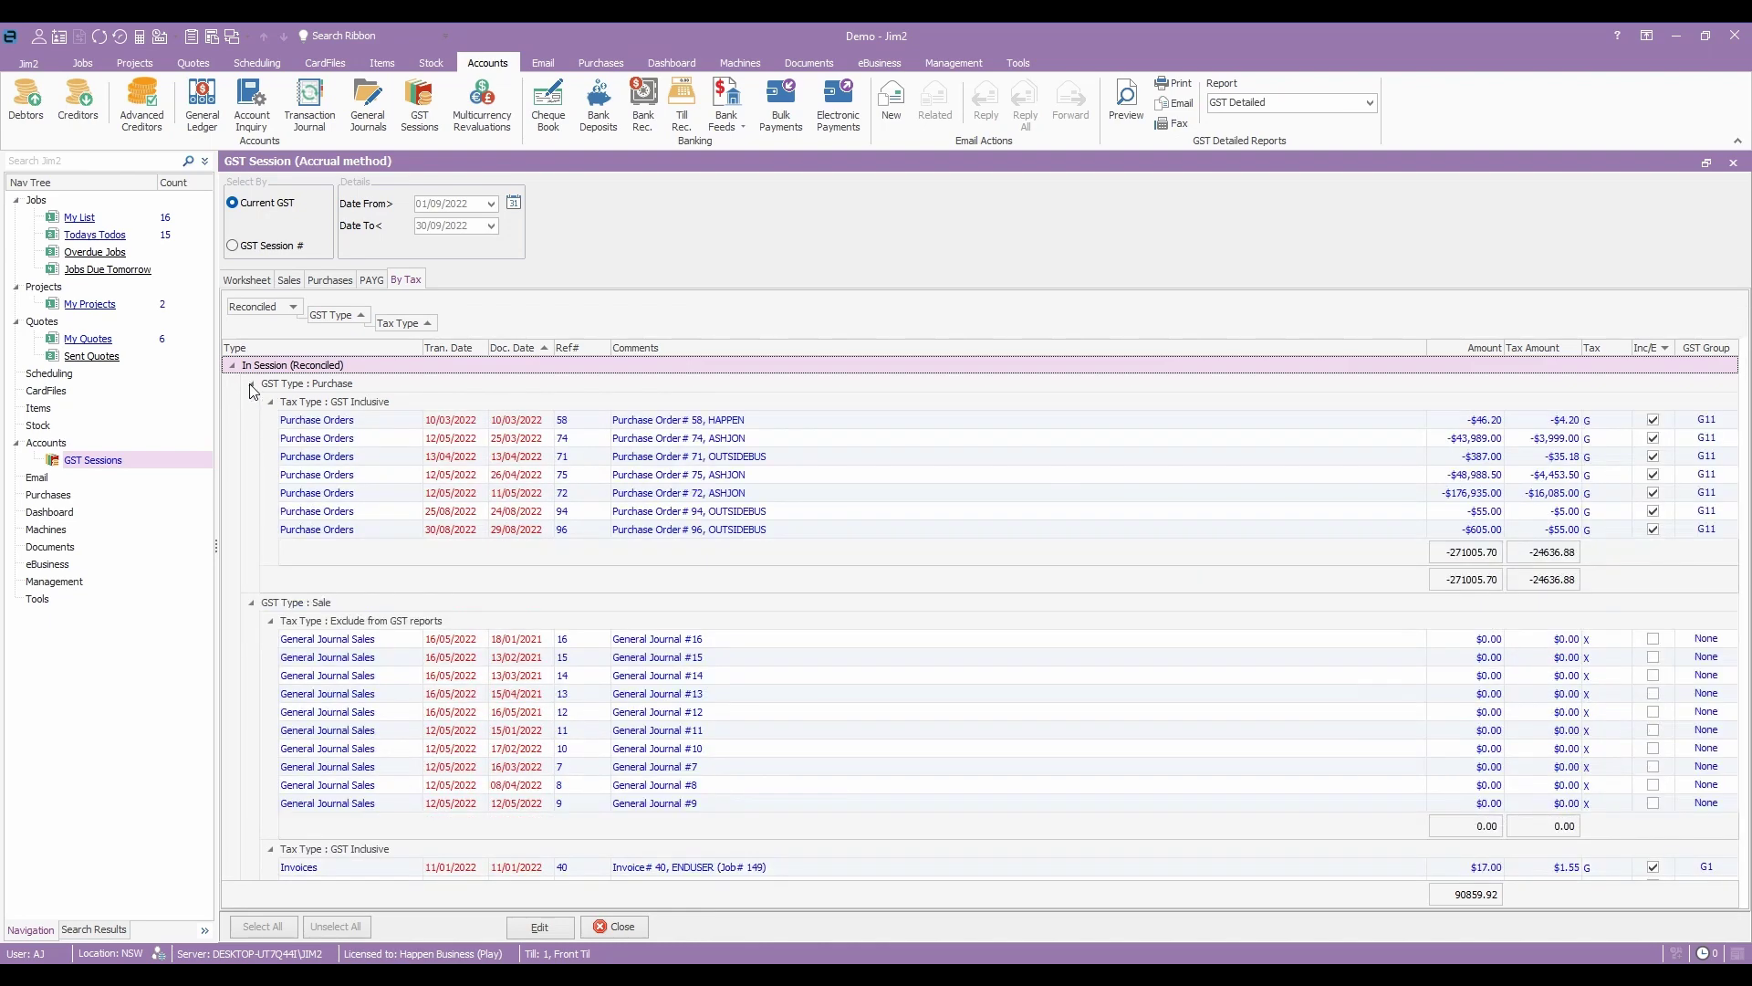
# - View purchase order 75 from the session's By Tax transactions and close it again
pyautogui.rightClick(703, 481)
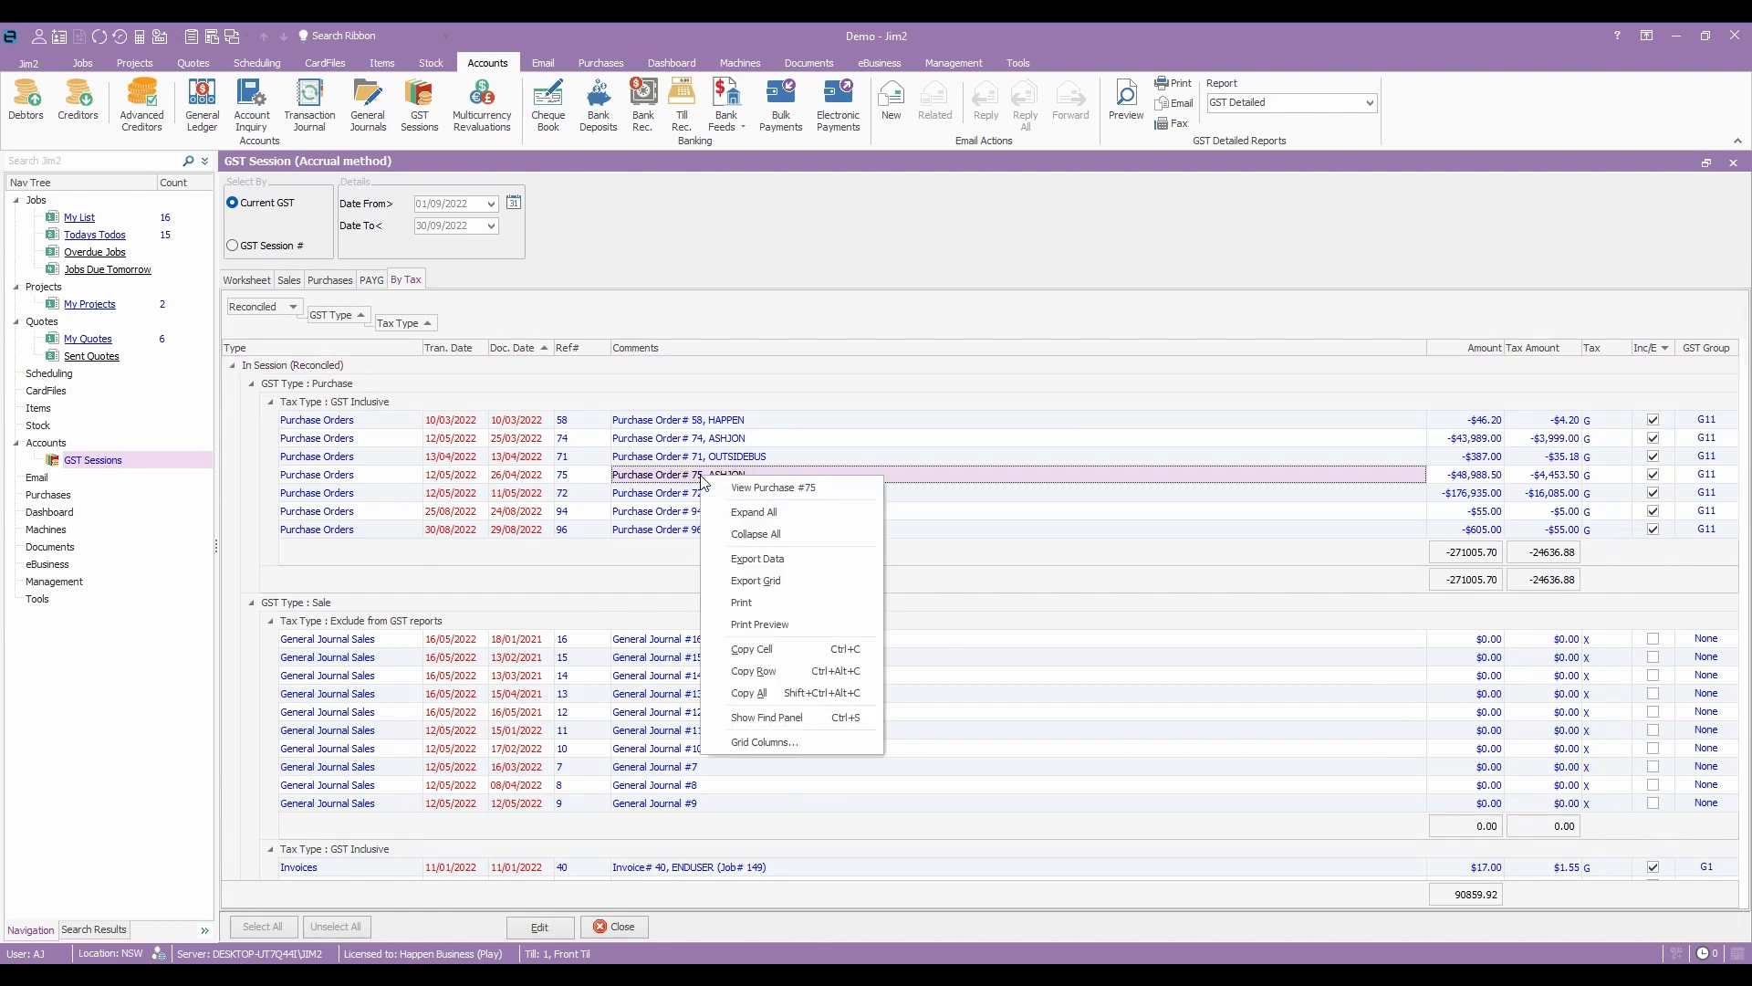
pyautogui.click(764, 489)
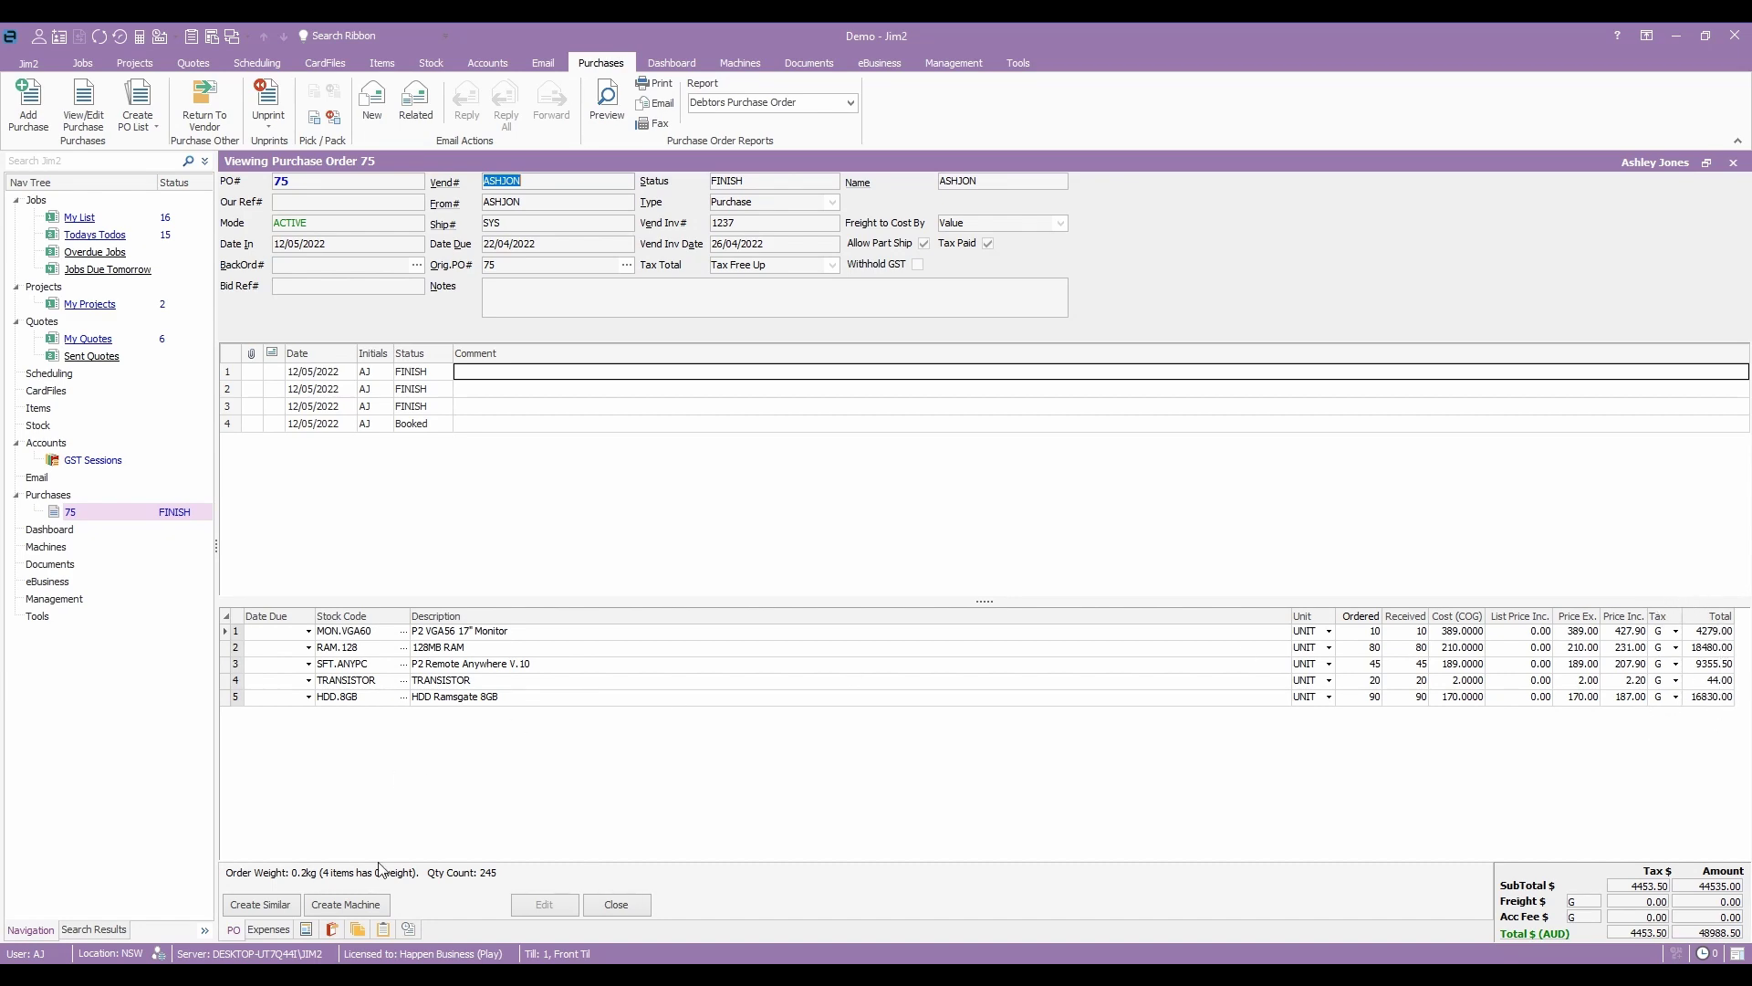
pyautogui.click(638, 912)
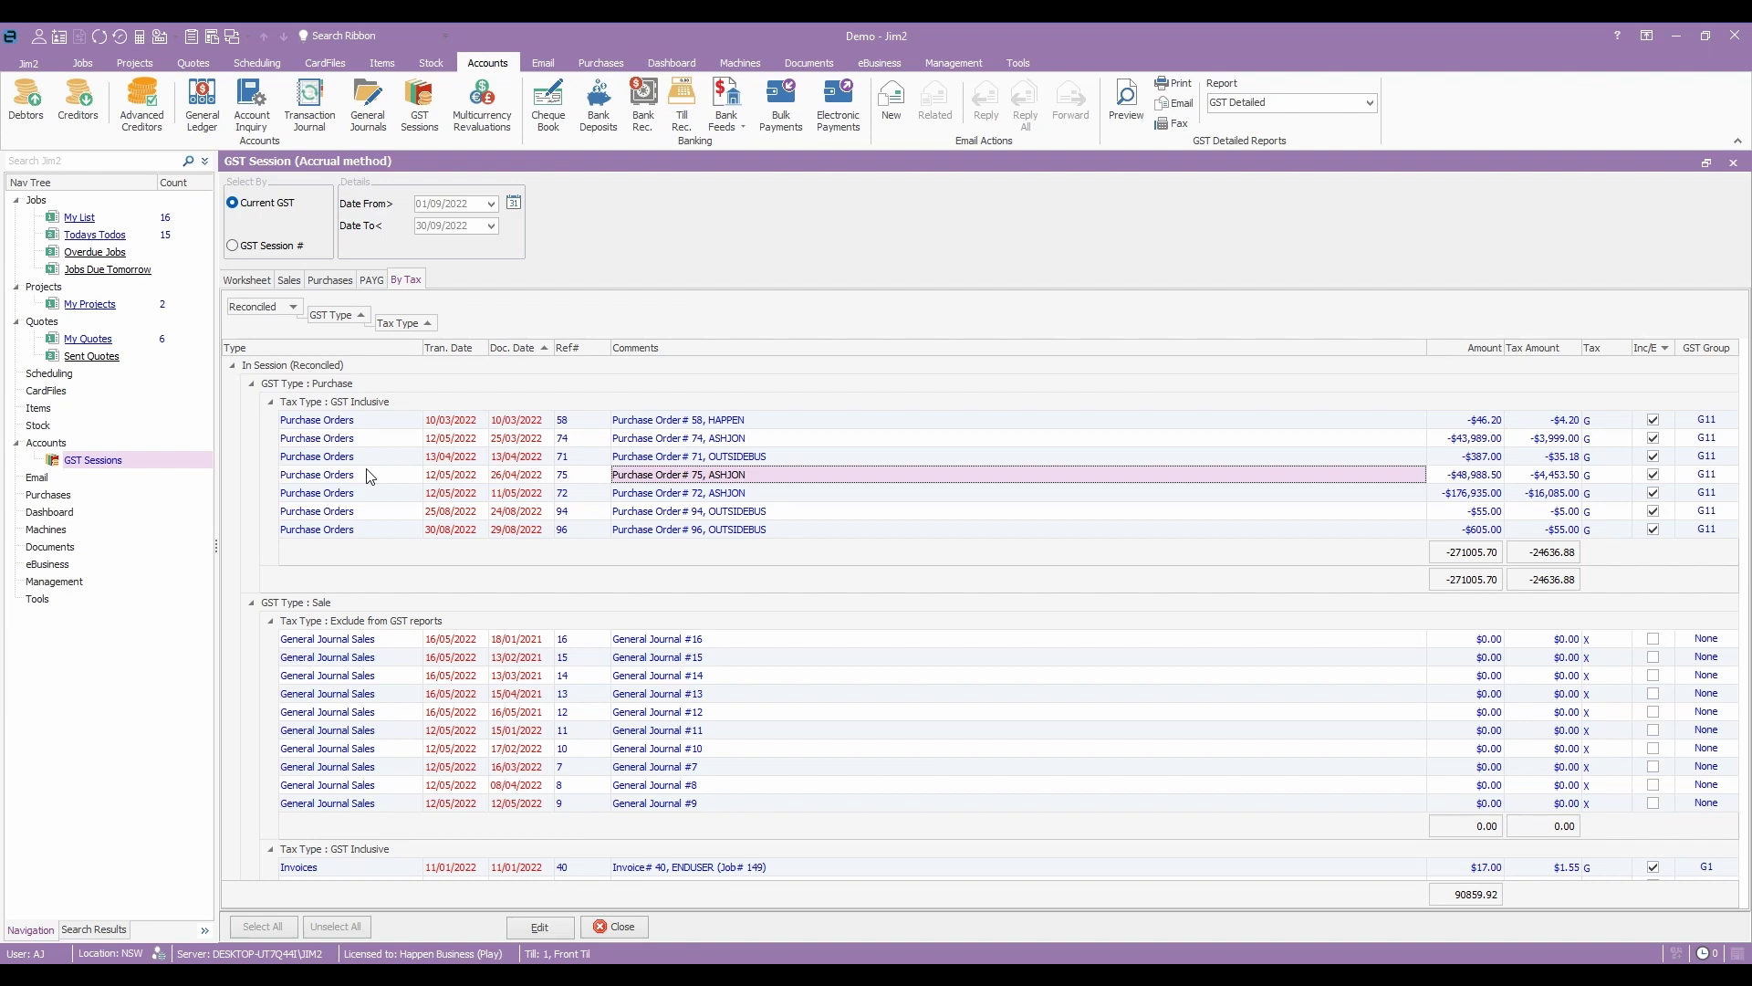
# - Edit the GST session, unselect all transaction types, and save it without reconciling
pyautogui.click(525, 932)
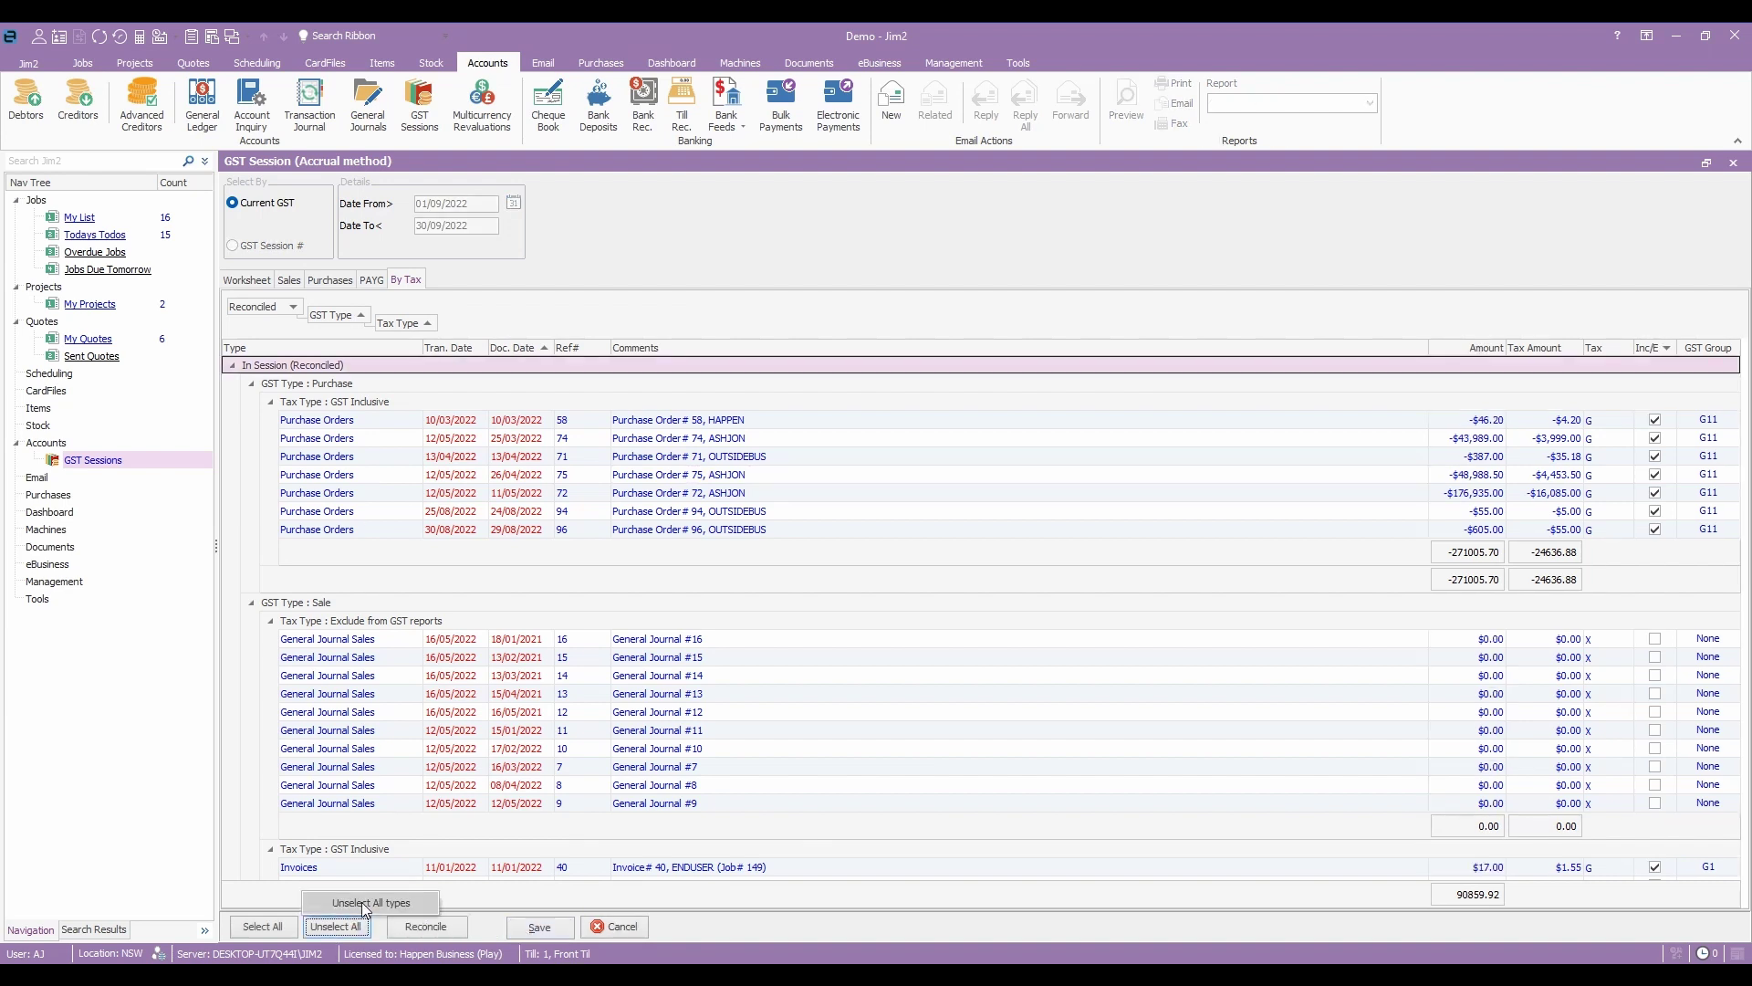
pyautogui.click(540, 925)
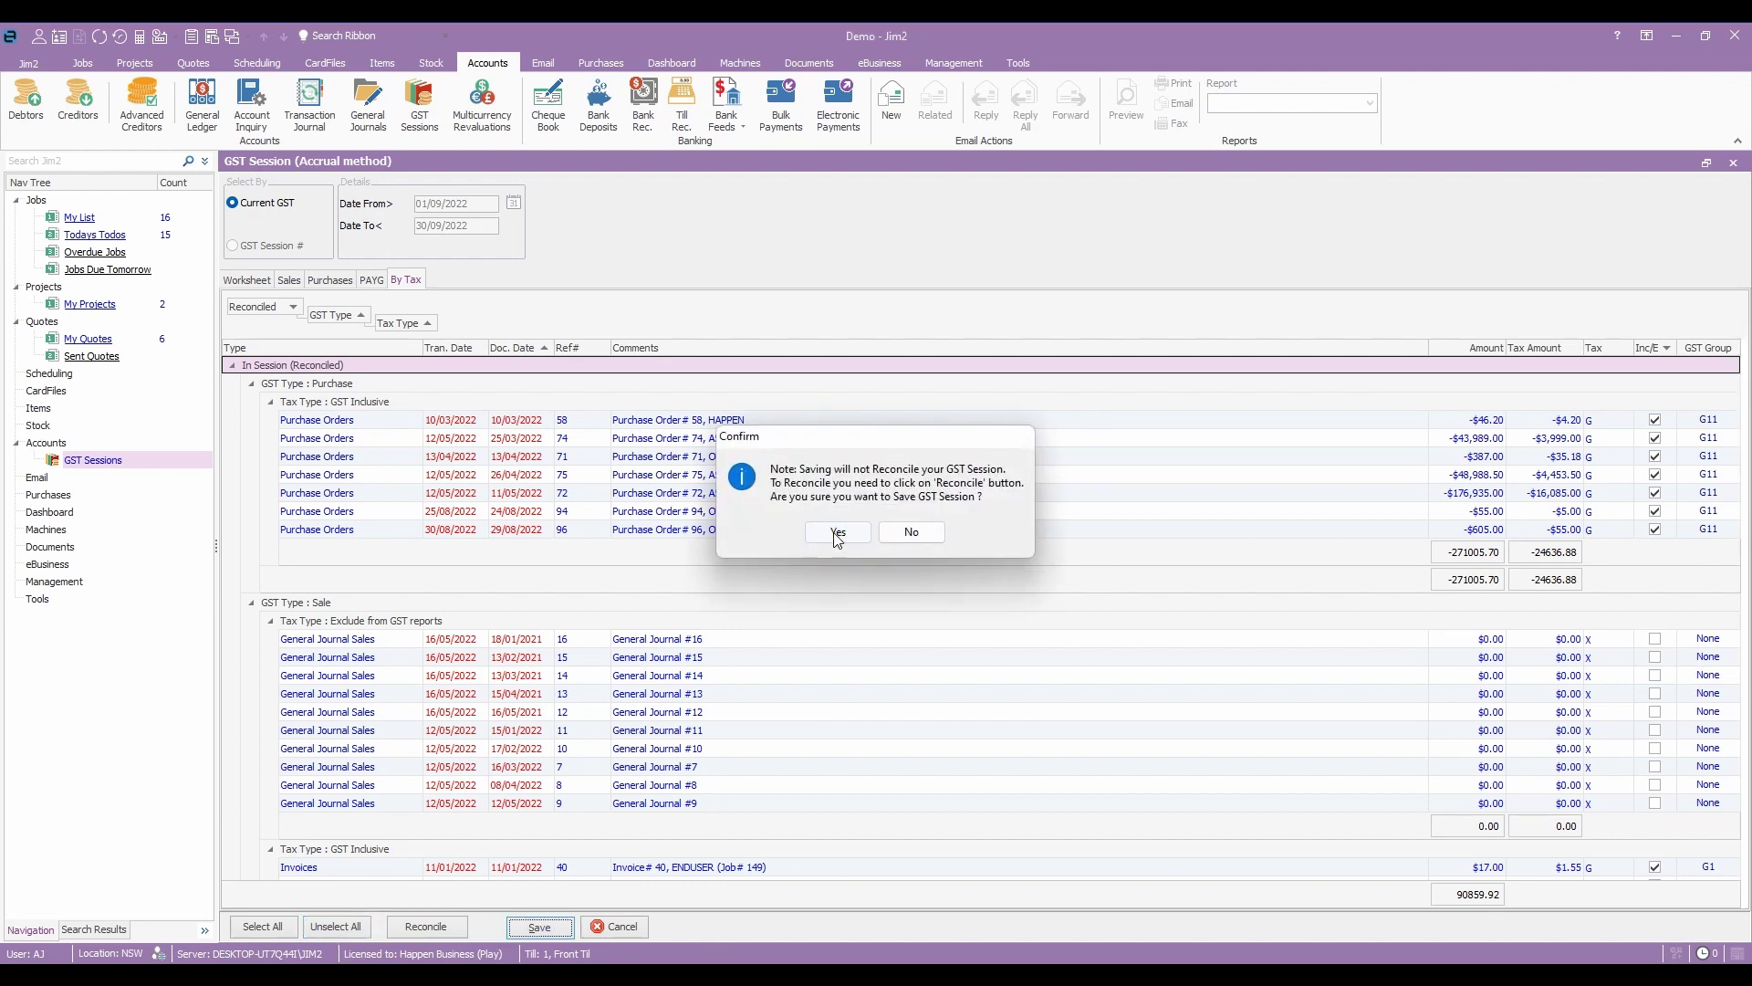
pyautogui.click(838, 537)
# - Edit the GST session again, reselect all transaction types, and save it without reconciling
pyautogui.click(539, 926)
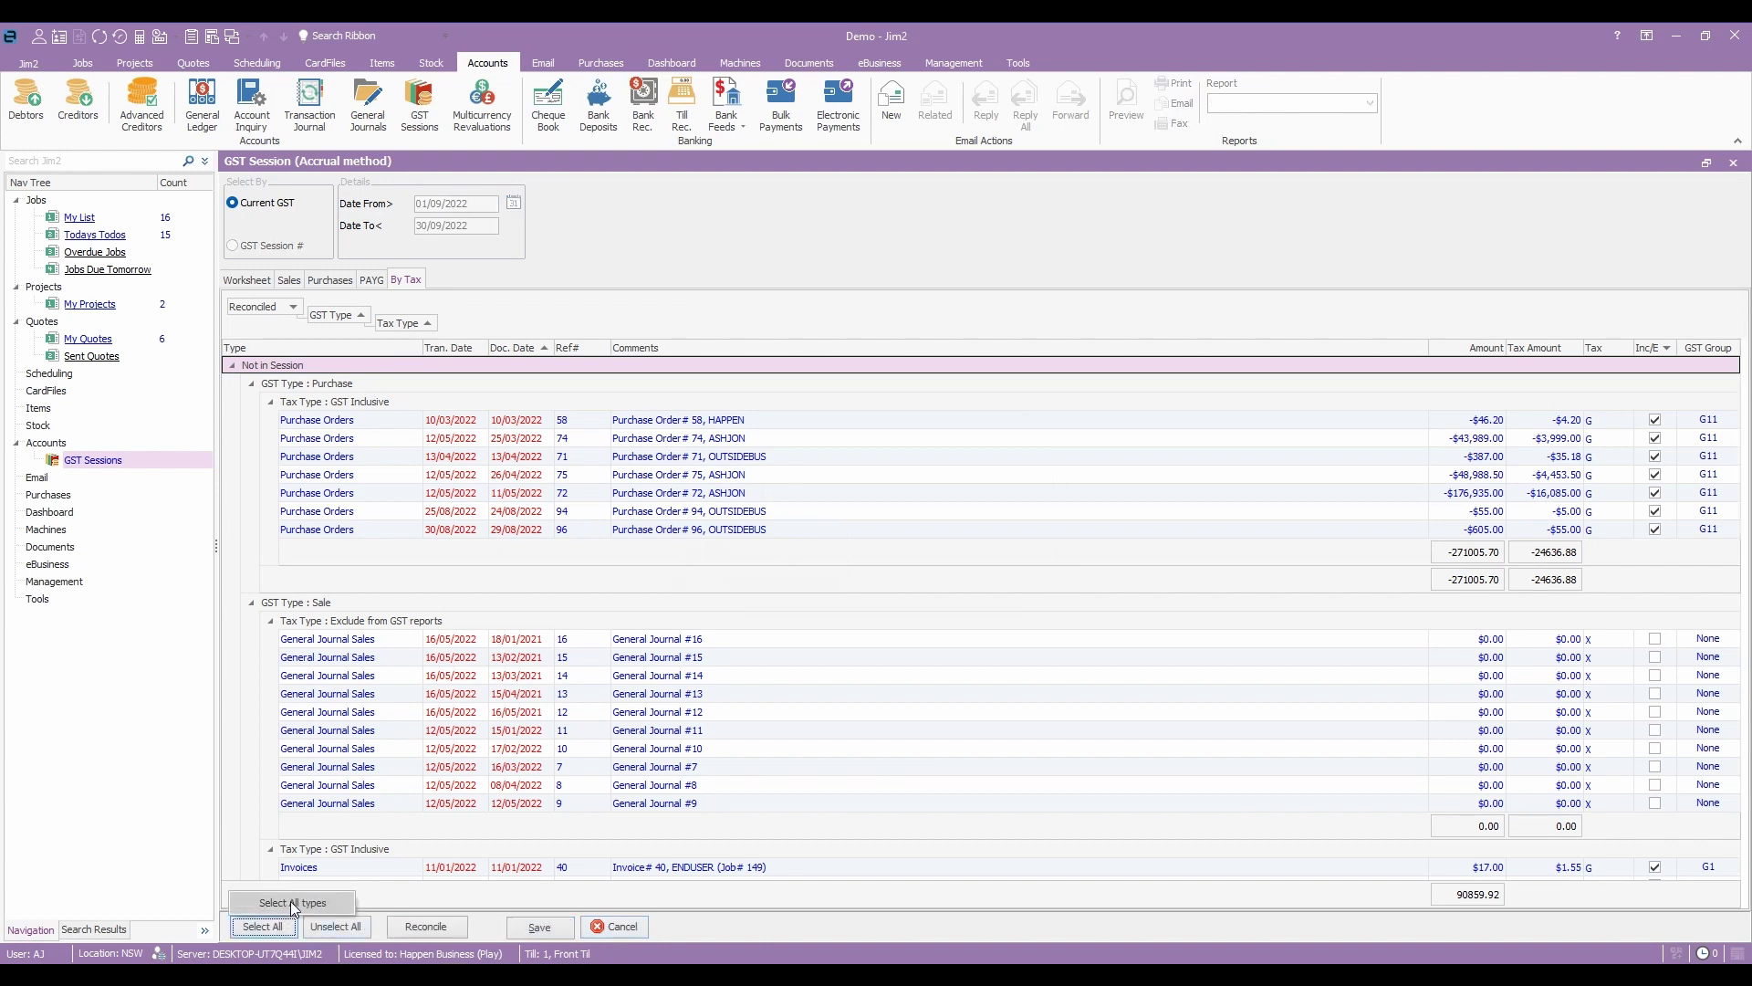
pyautogui.click(546, 927)
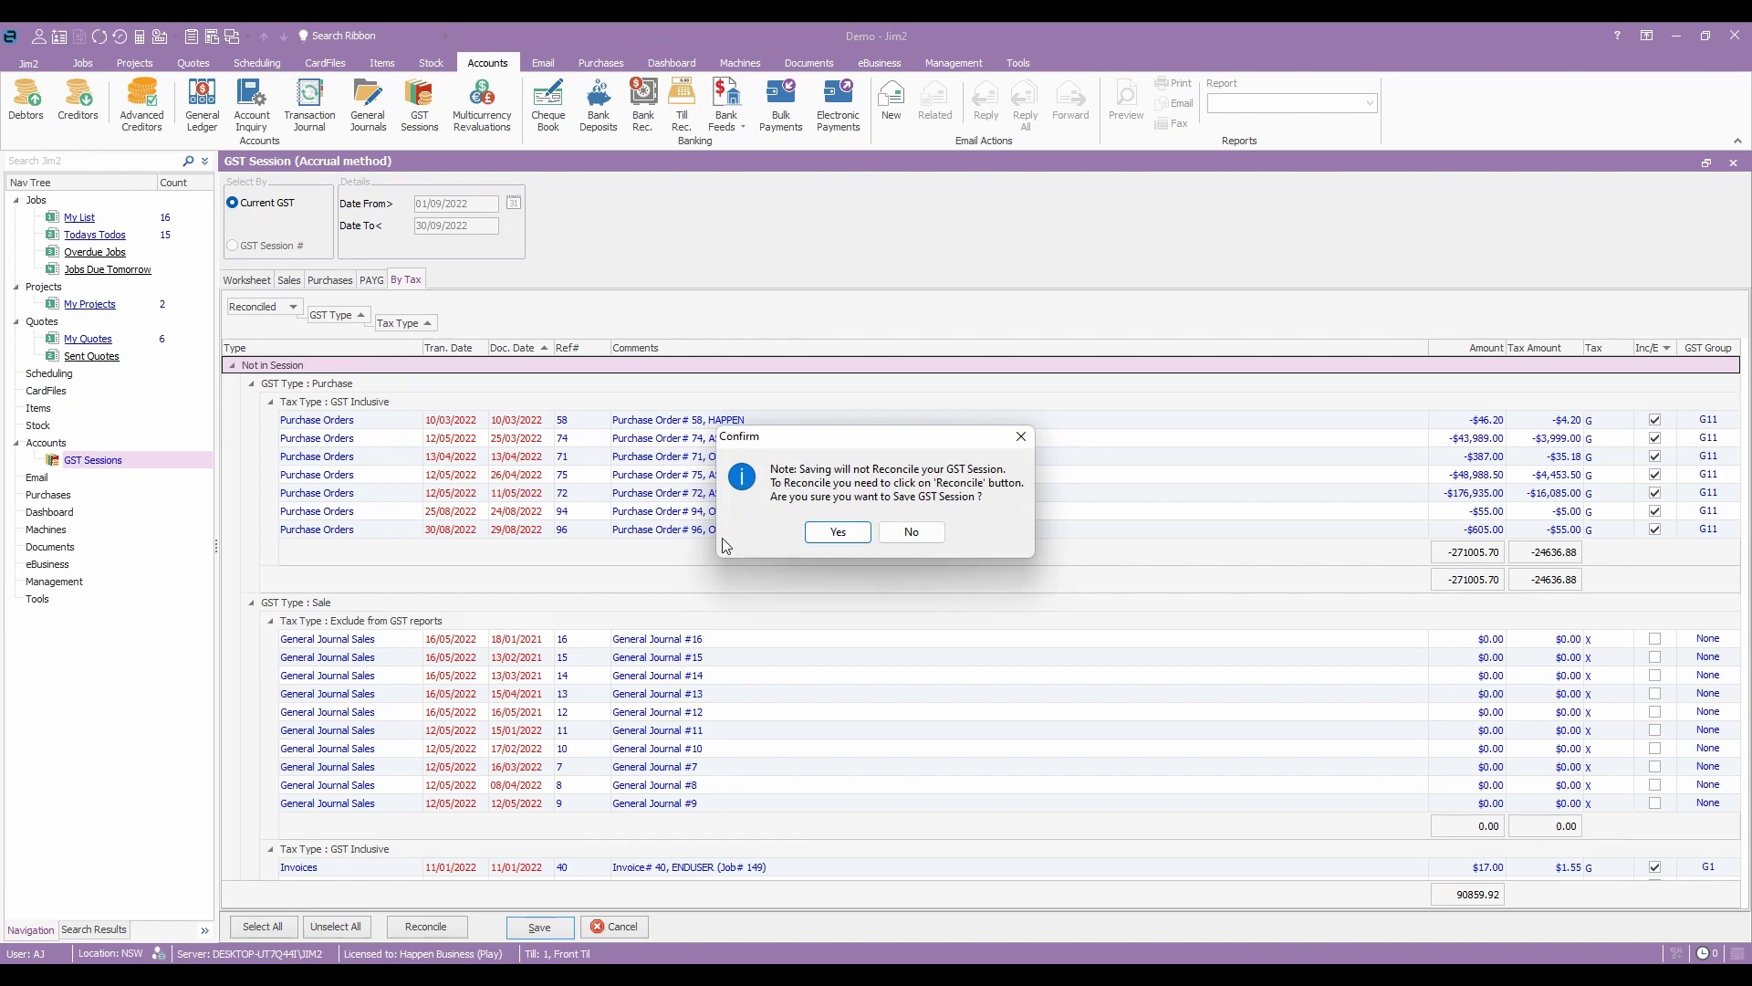
pyautogui.click(801, 533)
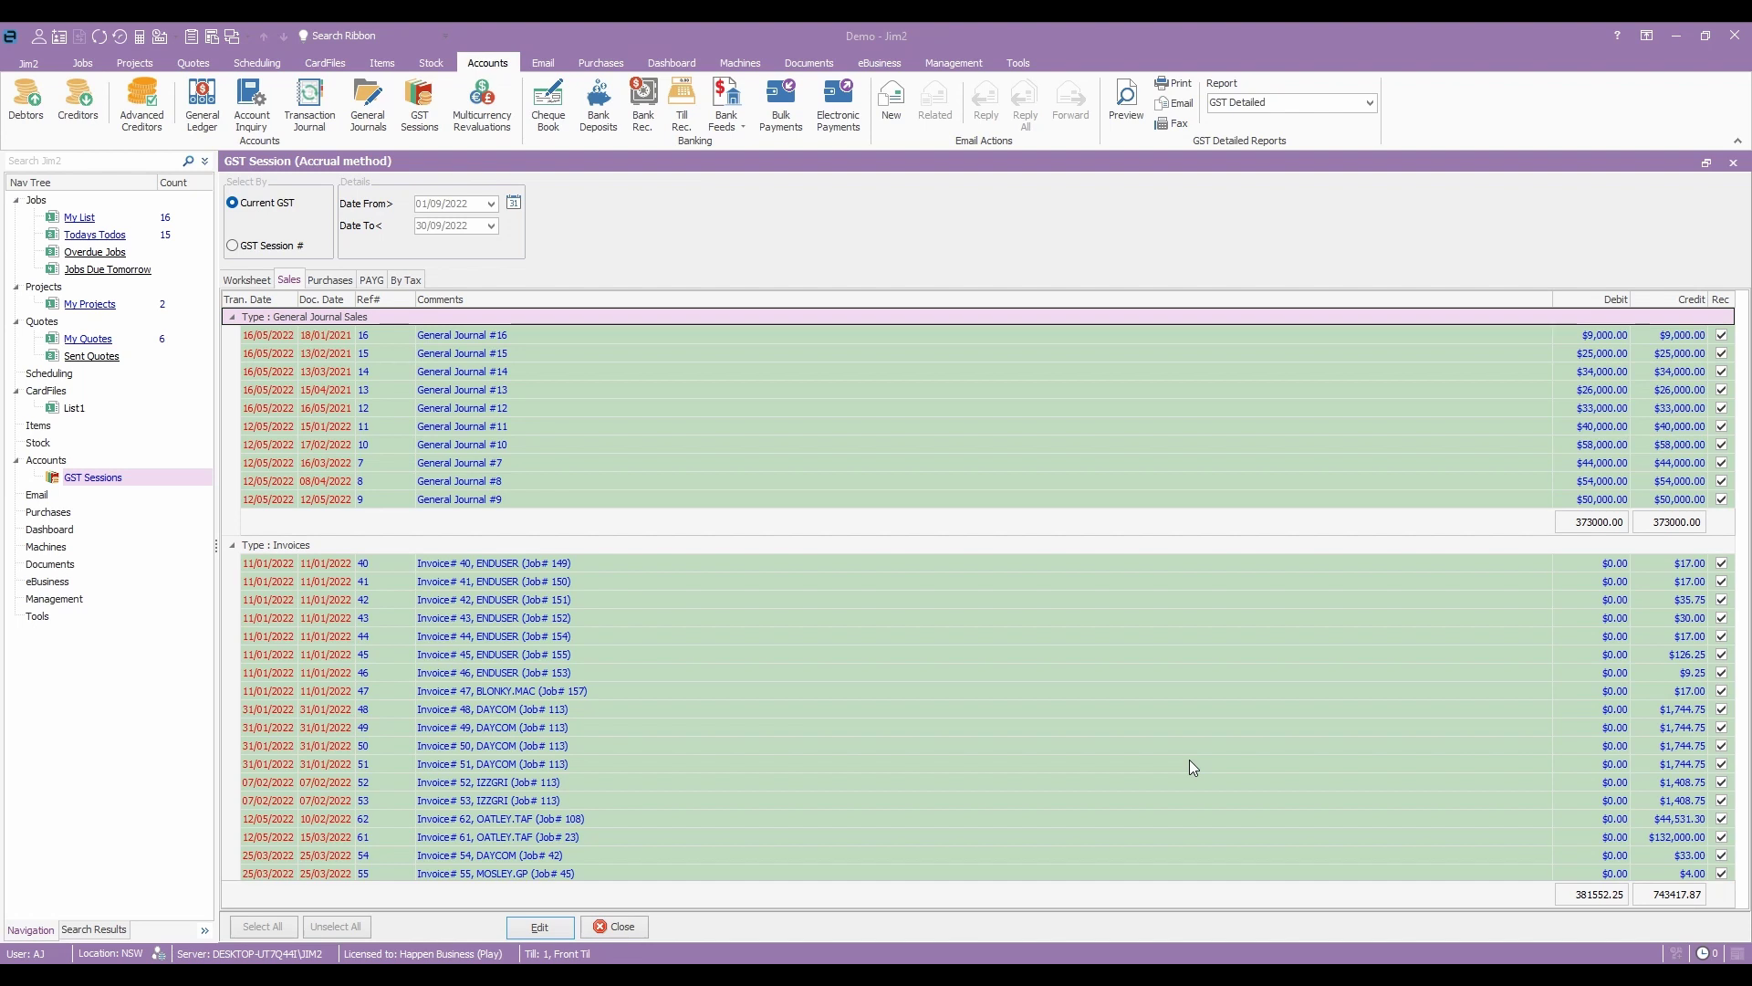
# - Reconcile the current GST session and check the list of reconciled GST sessions
pyautogui.click(538, 928)
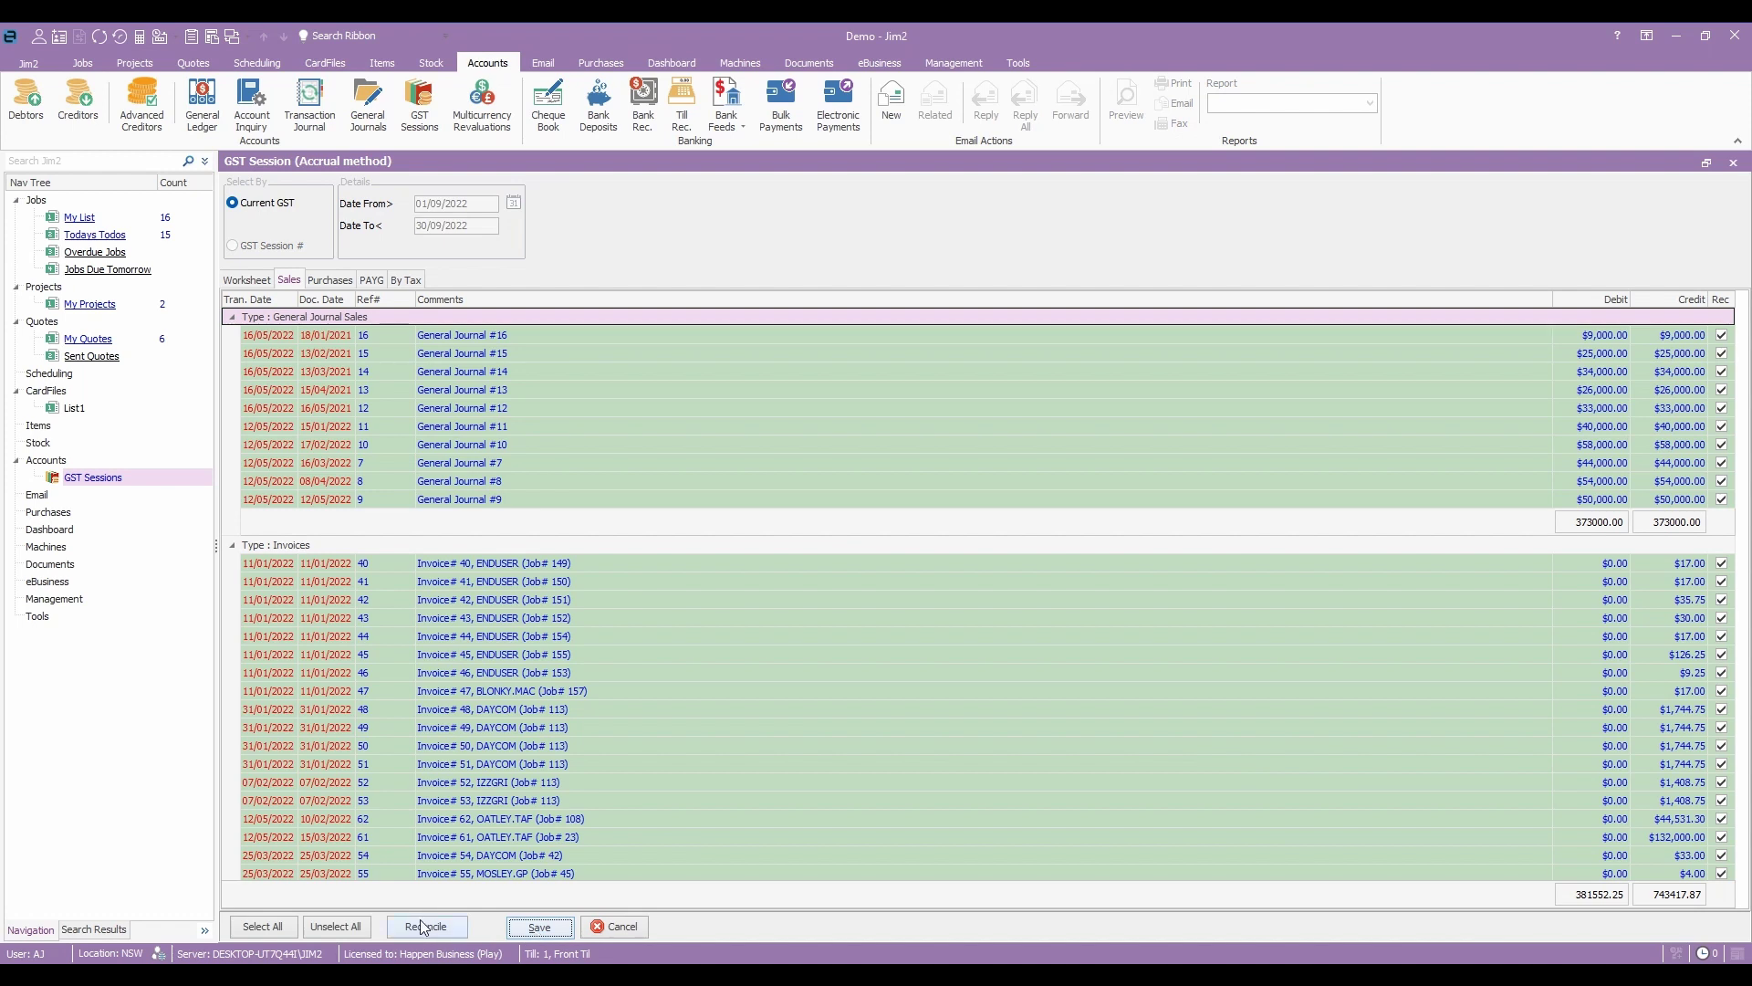
pyautogui.click(425, 927)
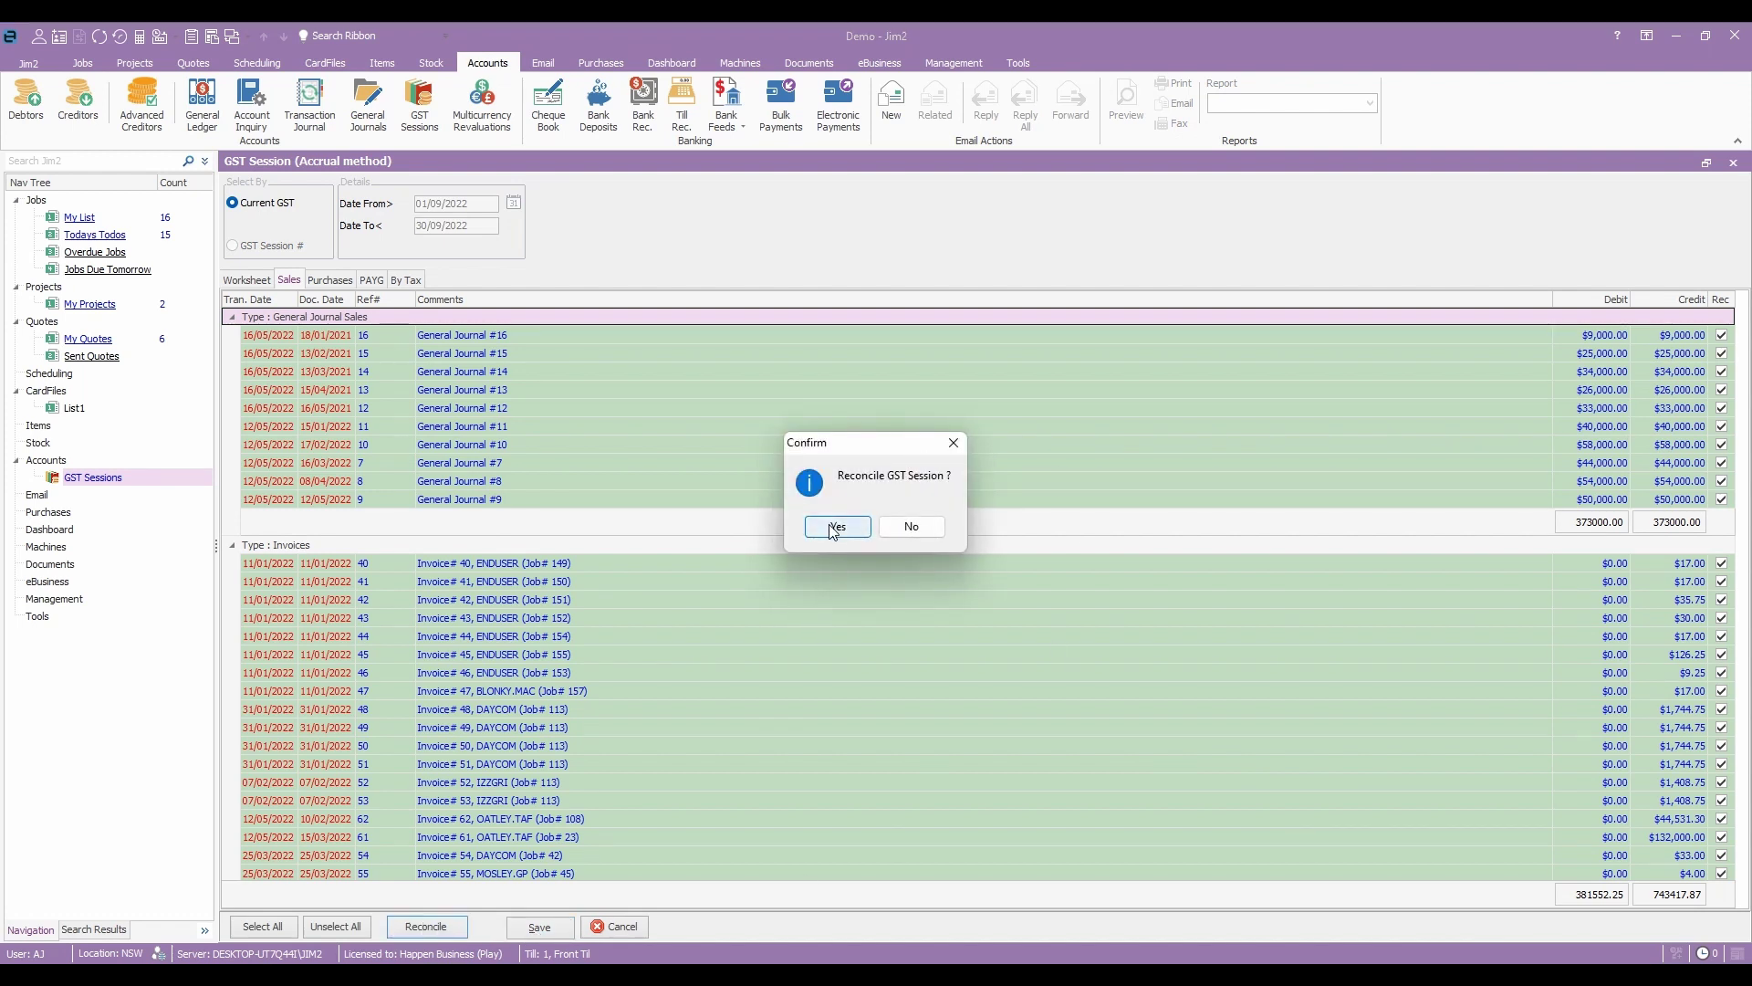
pyautogui.click(832, 530)
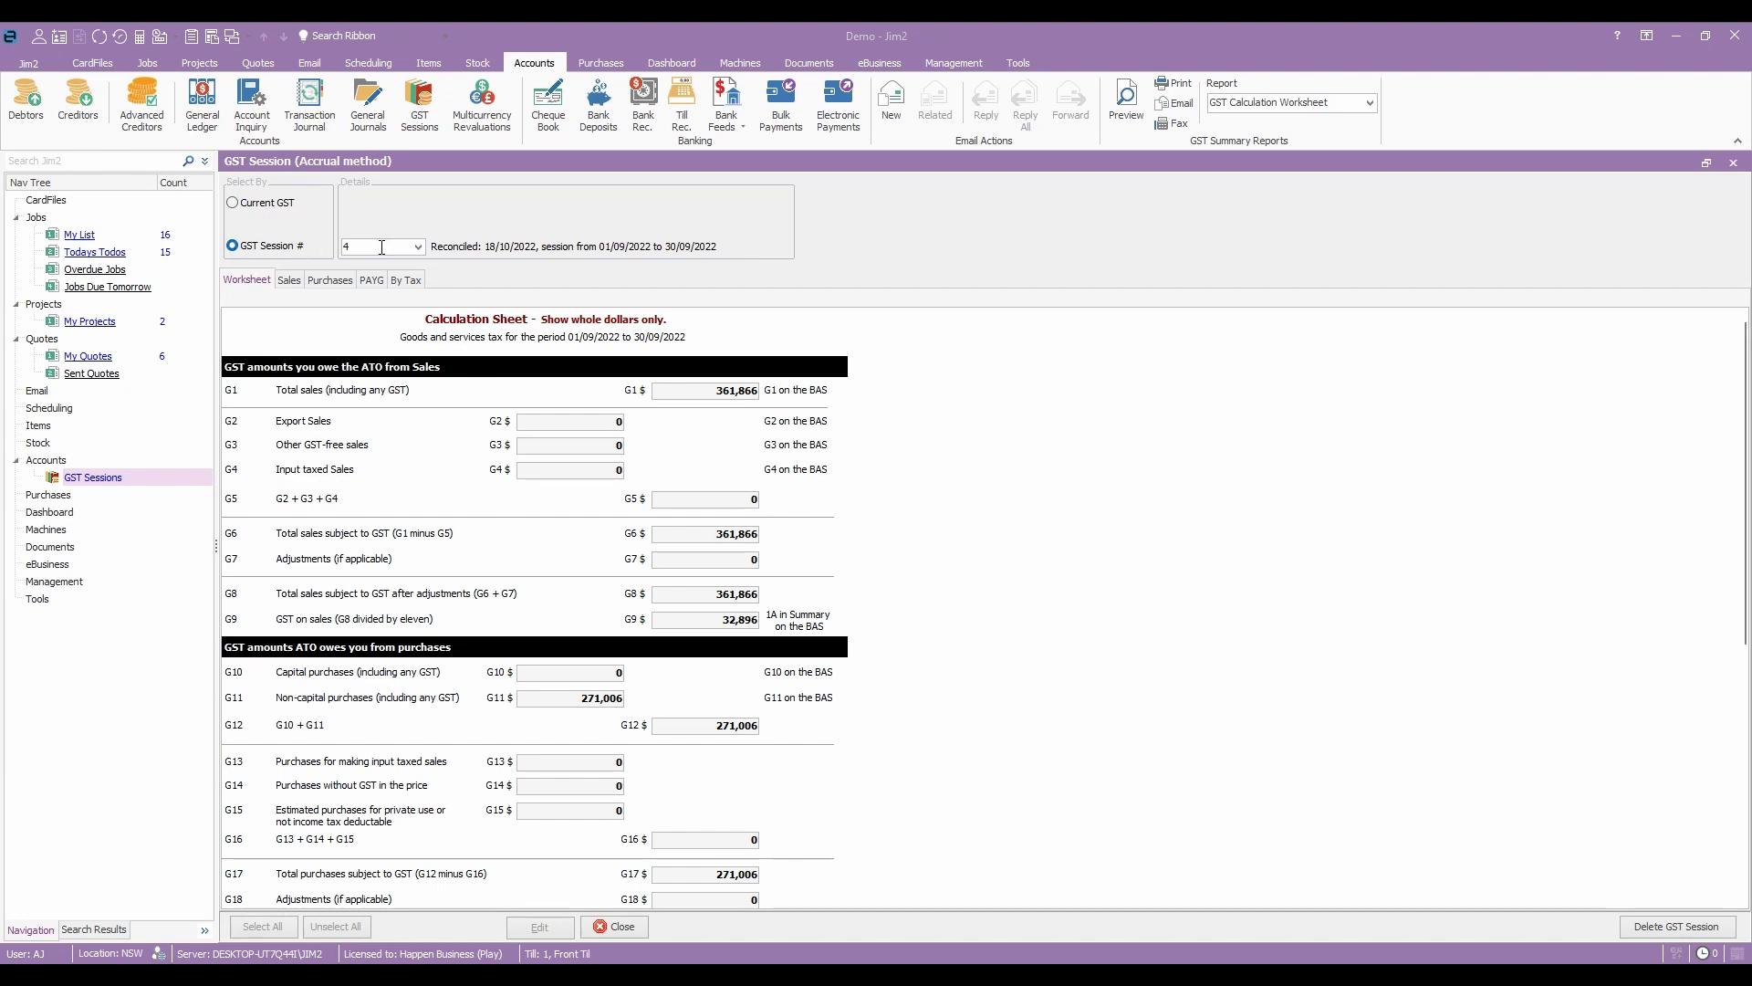
pyautogui.click(419, 247)
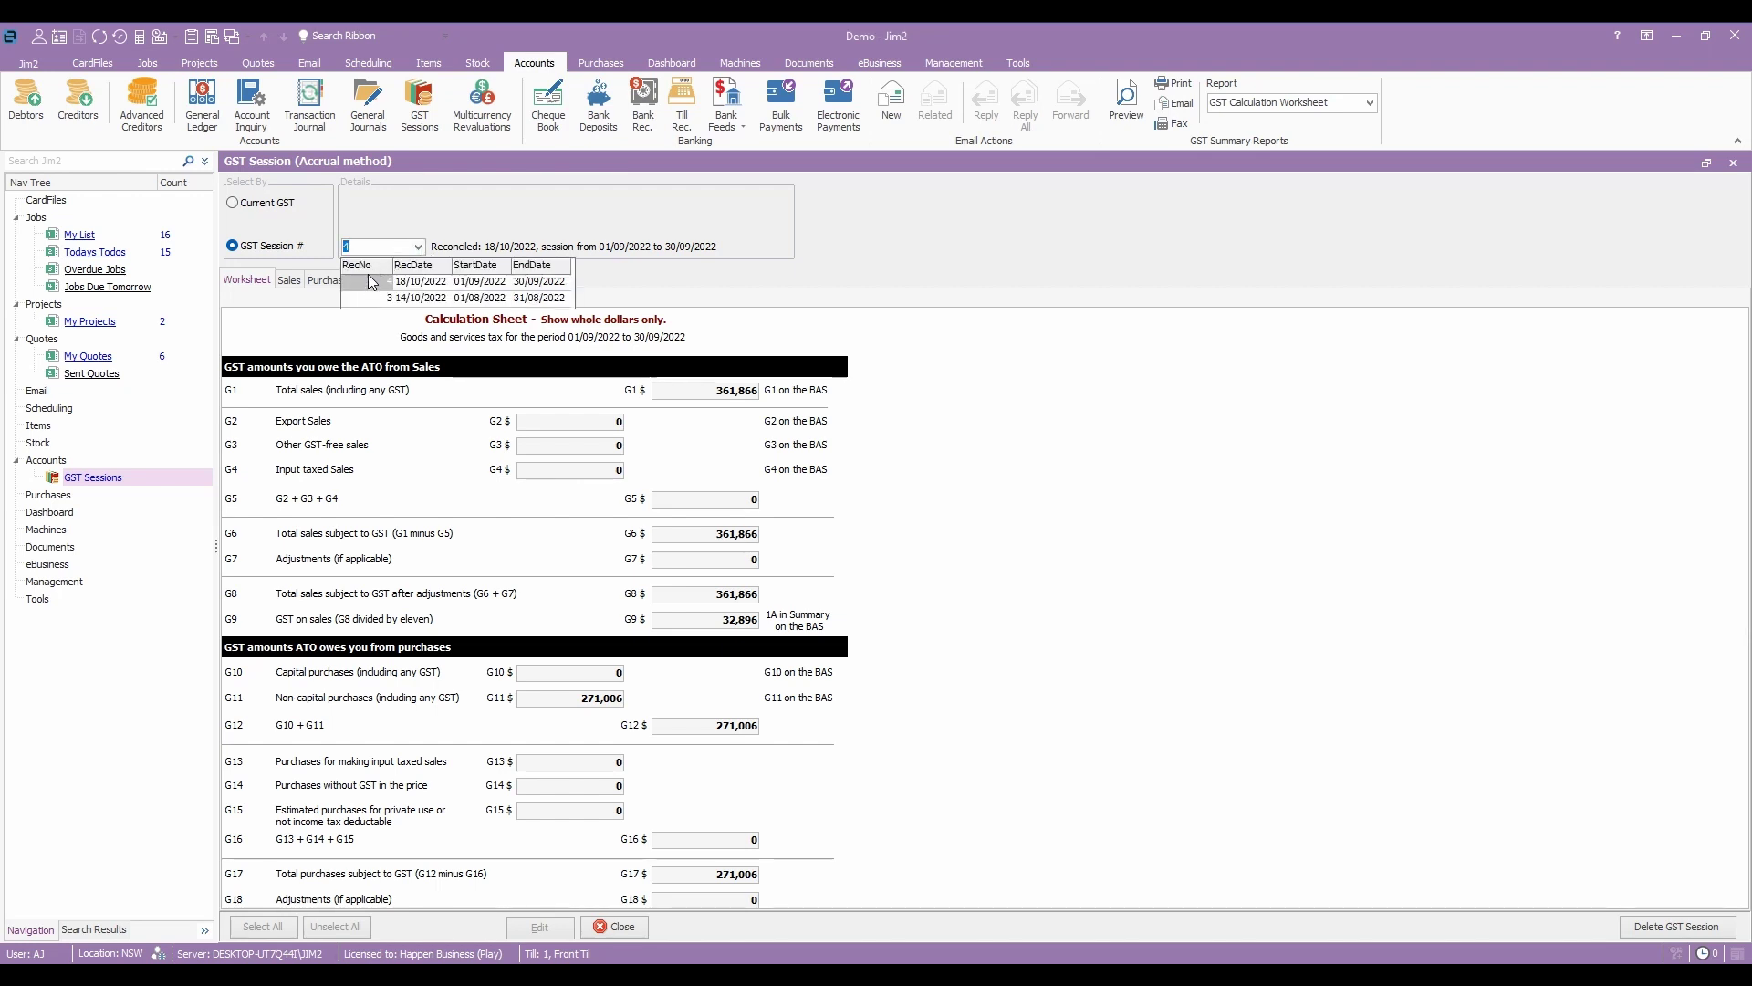
pyautogui.click(1017, 468)
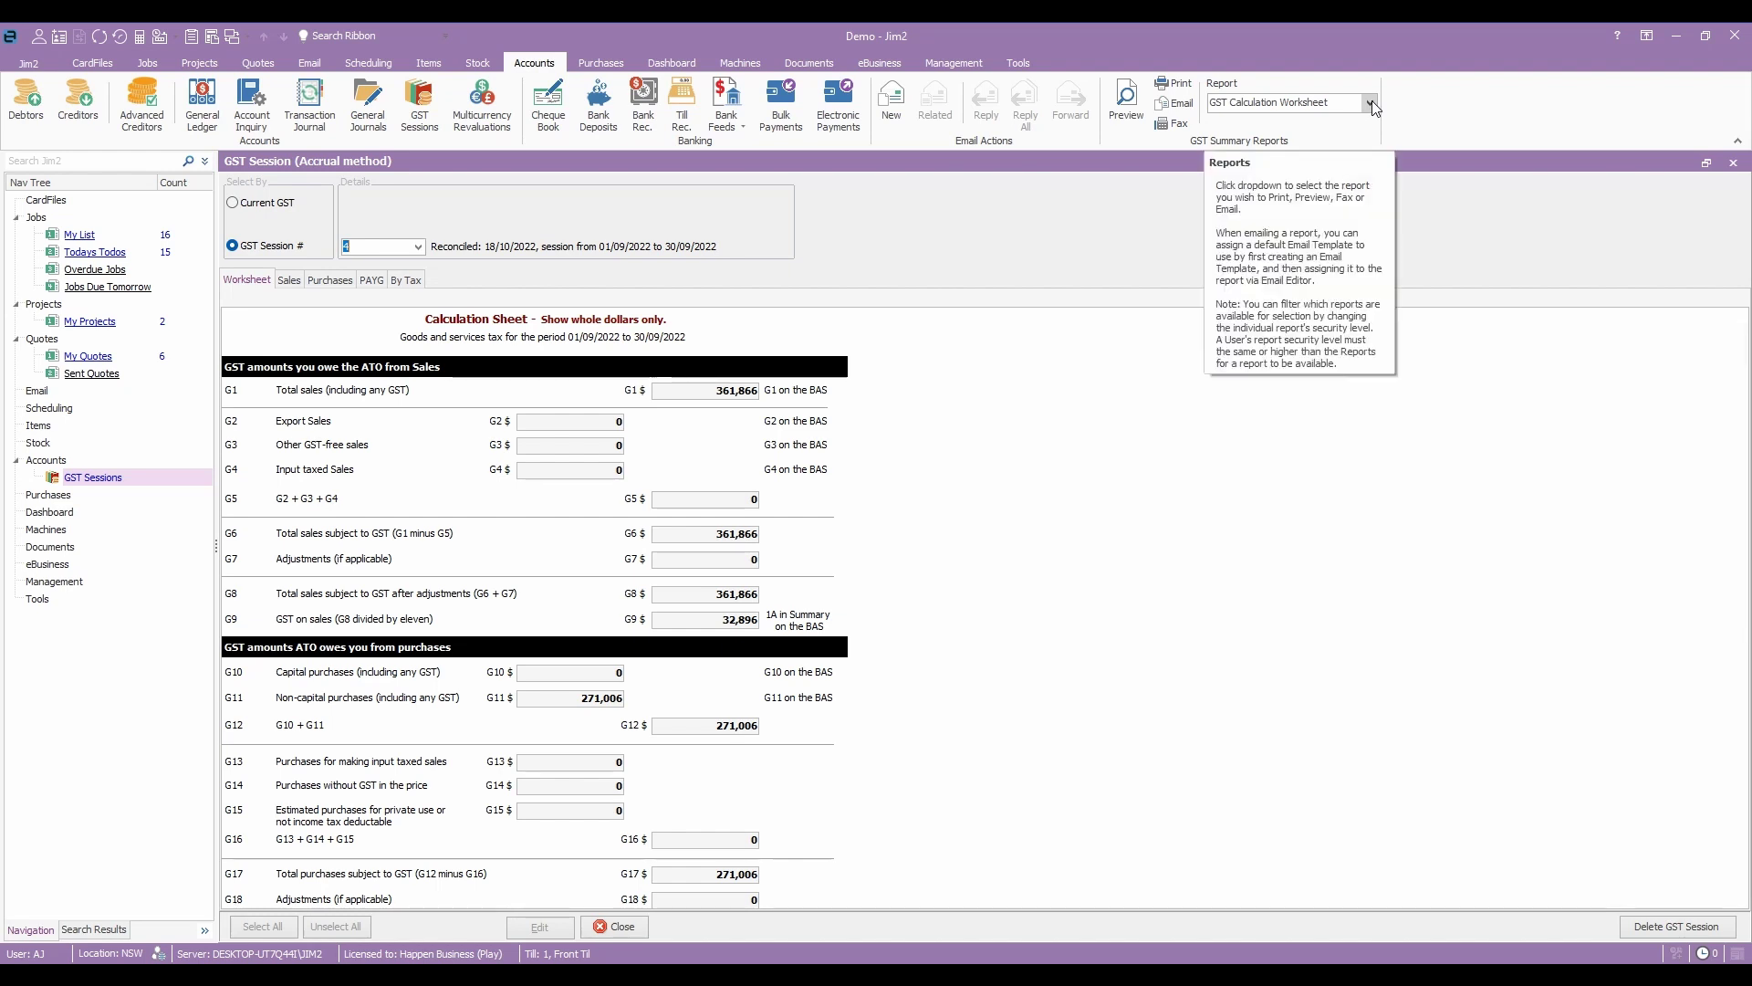
# - Preview the GST Calculation Worksheet report for the reconciled GST session and close the preview
pyautogui.click(1127, 104)
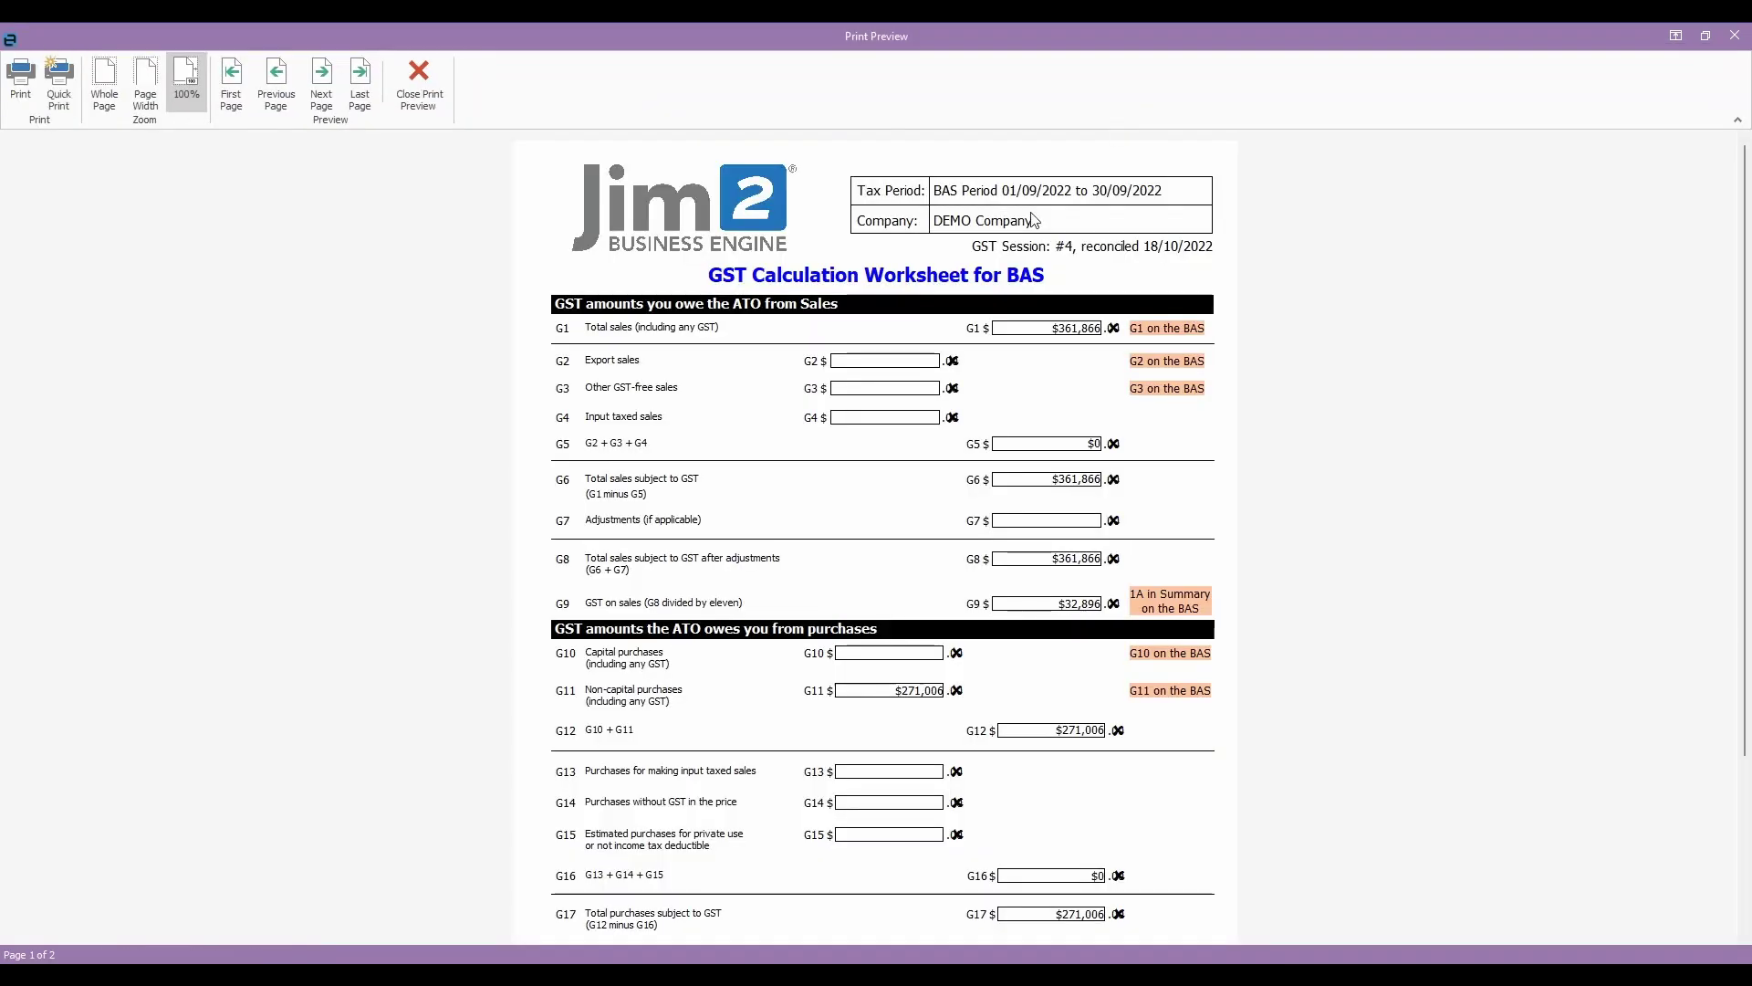
pyautogui.click(1740, 40)
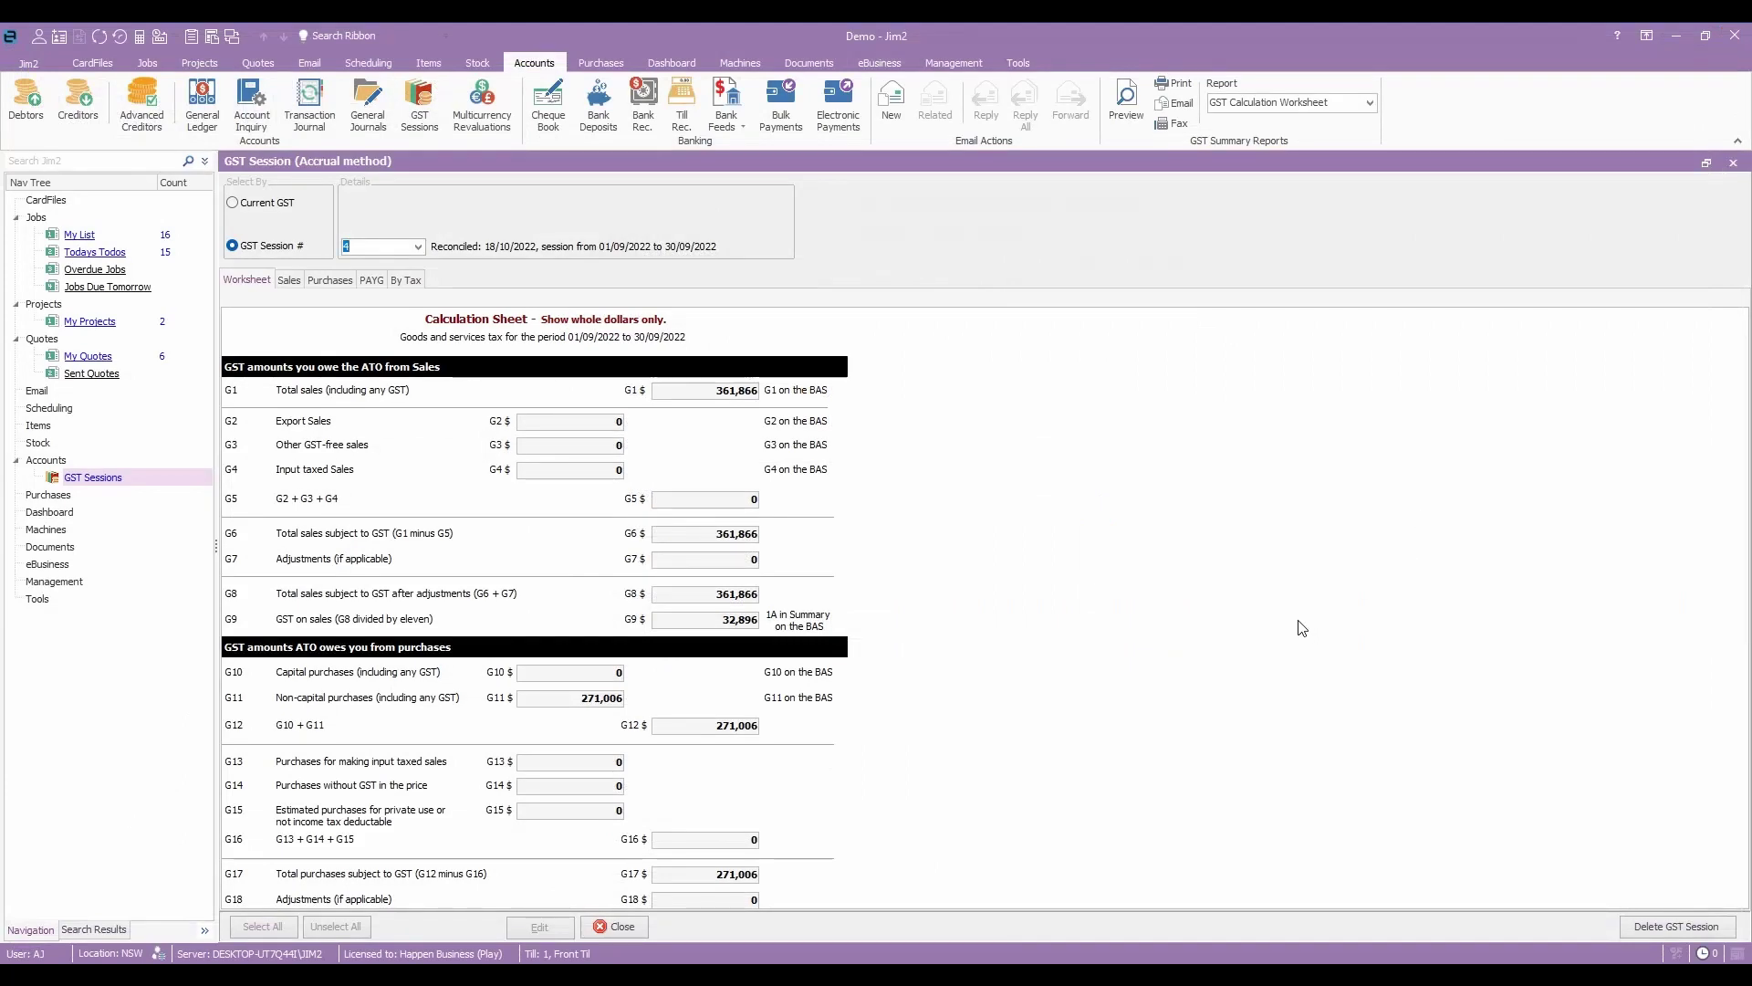
# - Export the reconciled session's By Tax transactions to the existing Excel file GSTSessionVideo in the GST Session folder
pyautogui.click(407, 281)
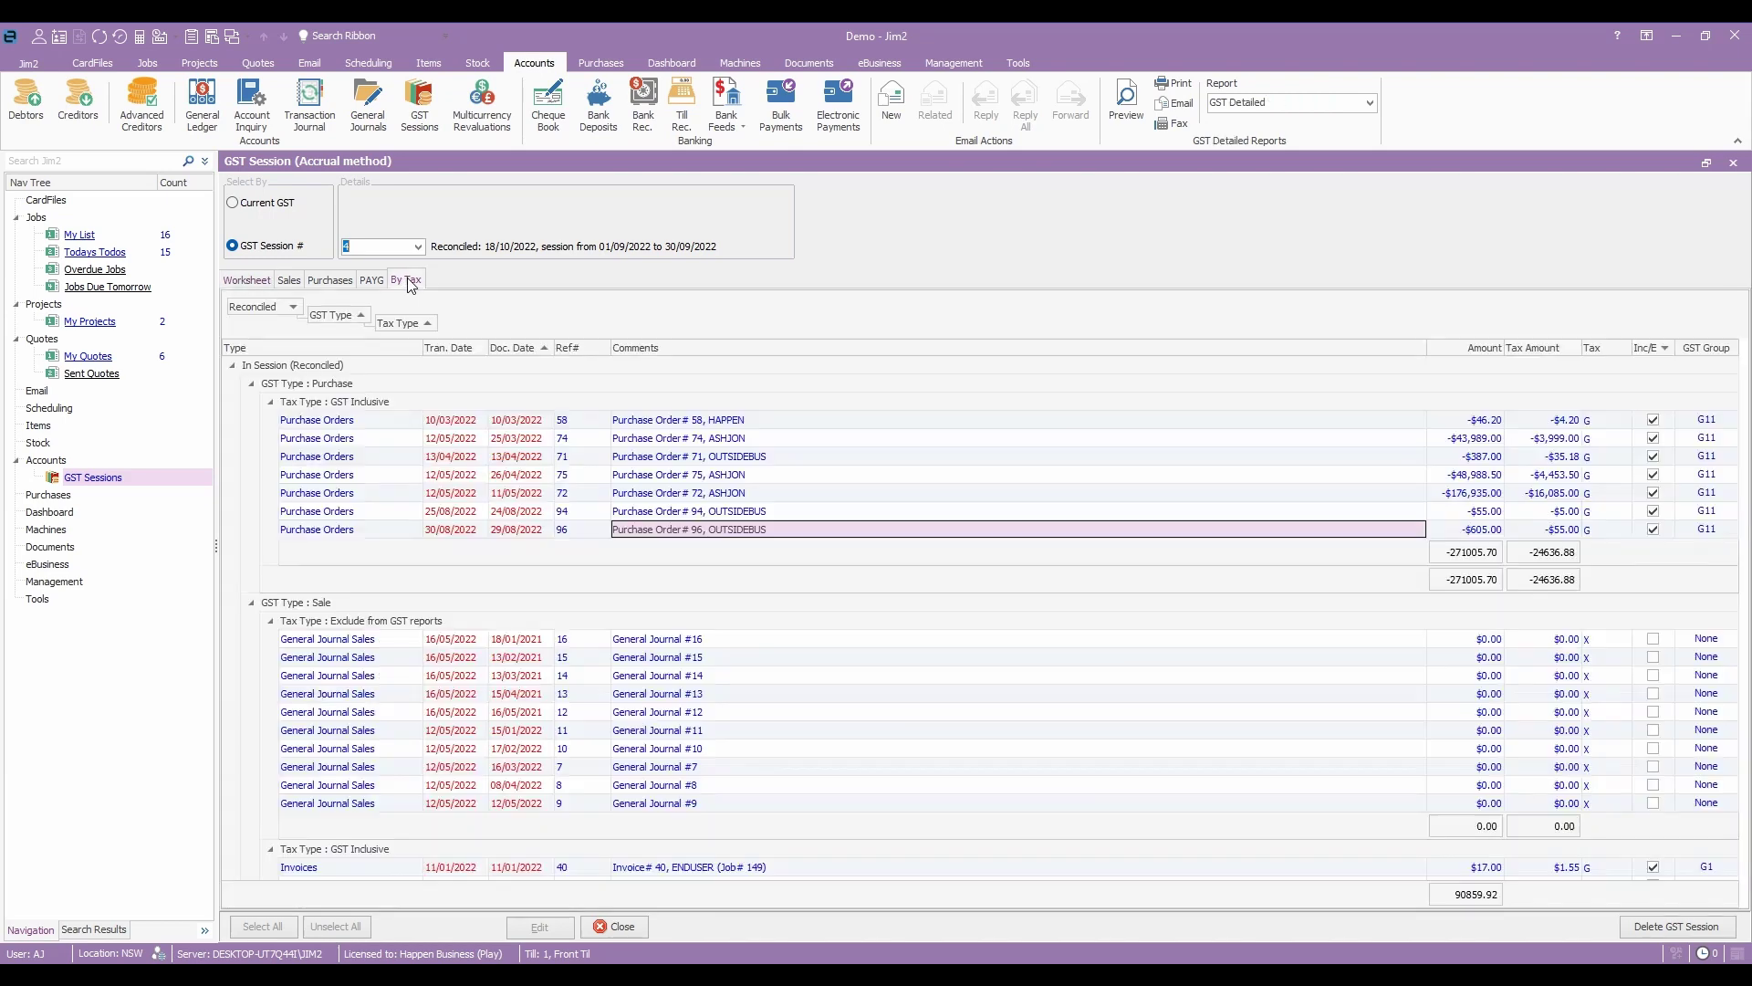
pyautogui.rightClick(754, 563)
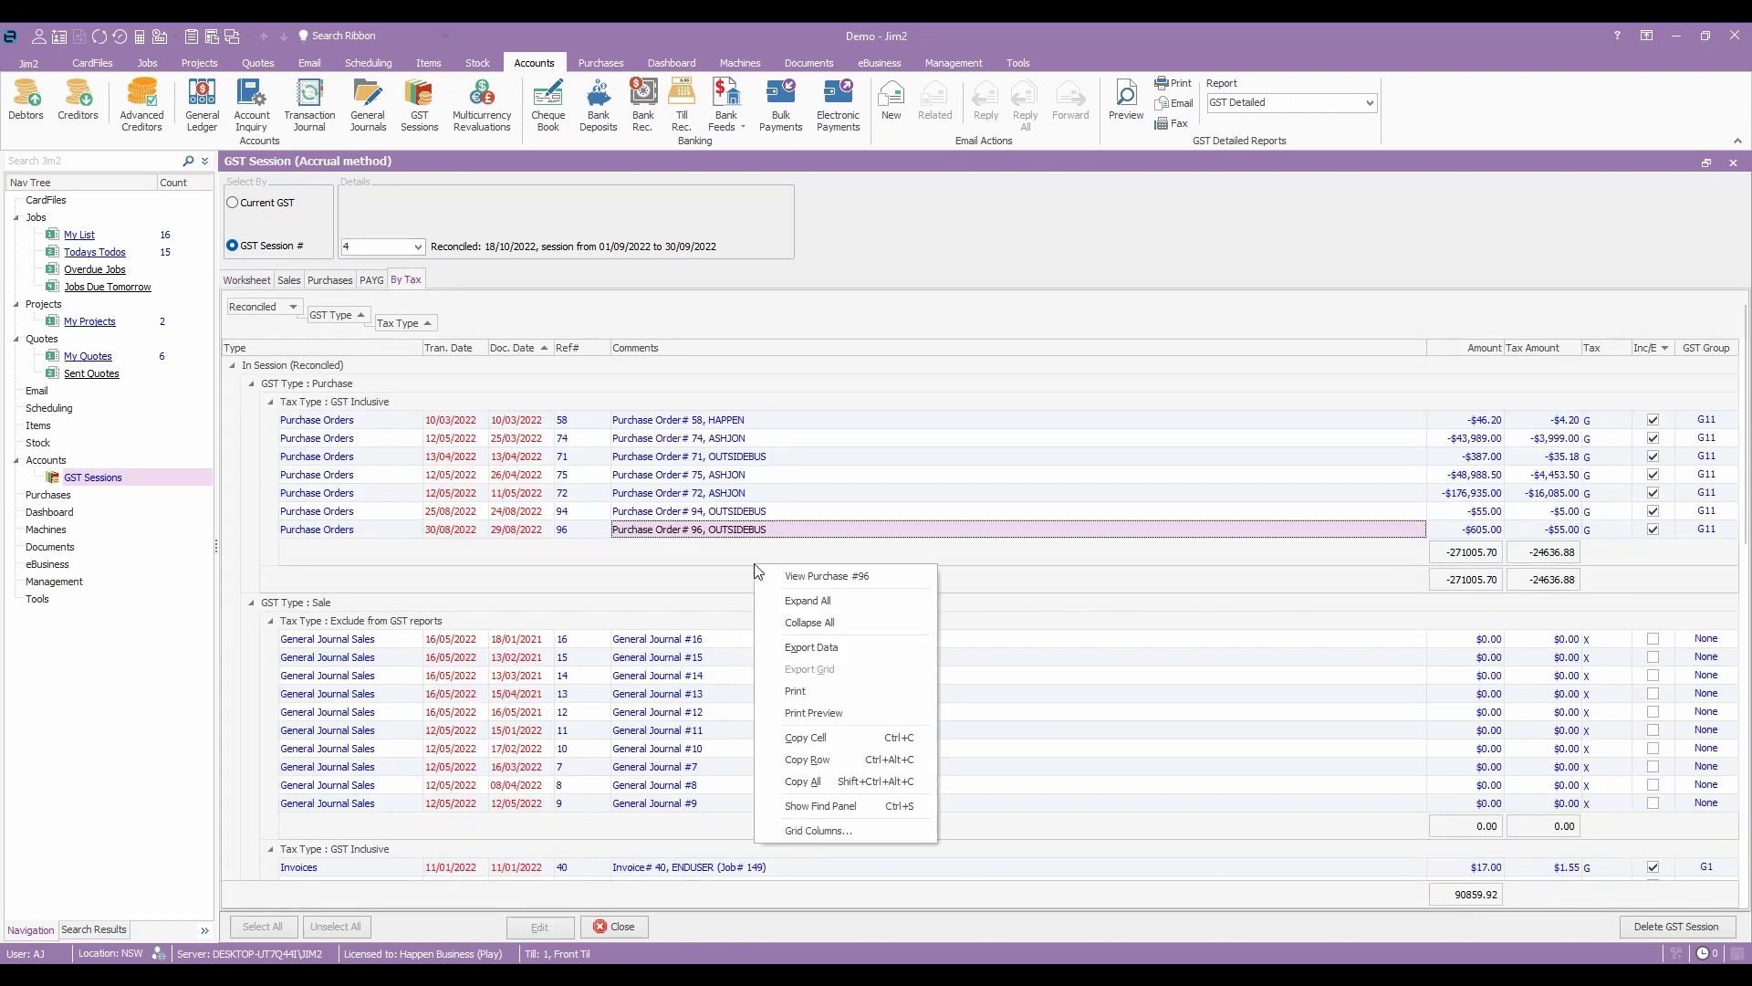
pyautogui.click(833, 649)
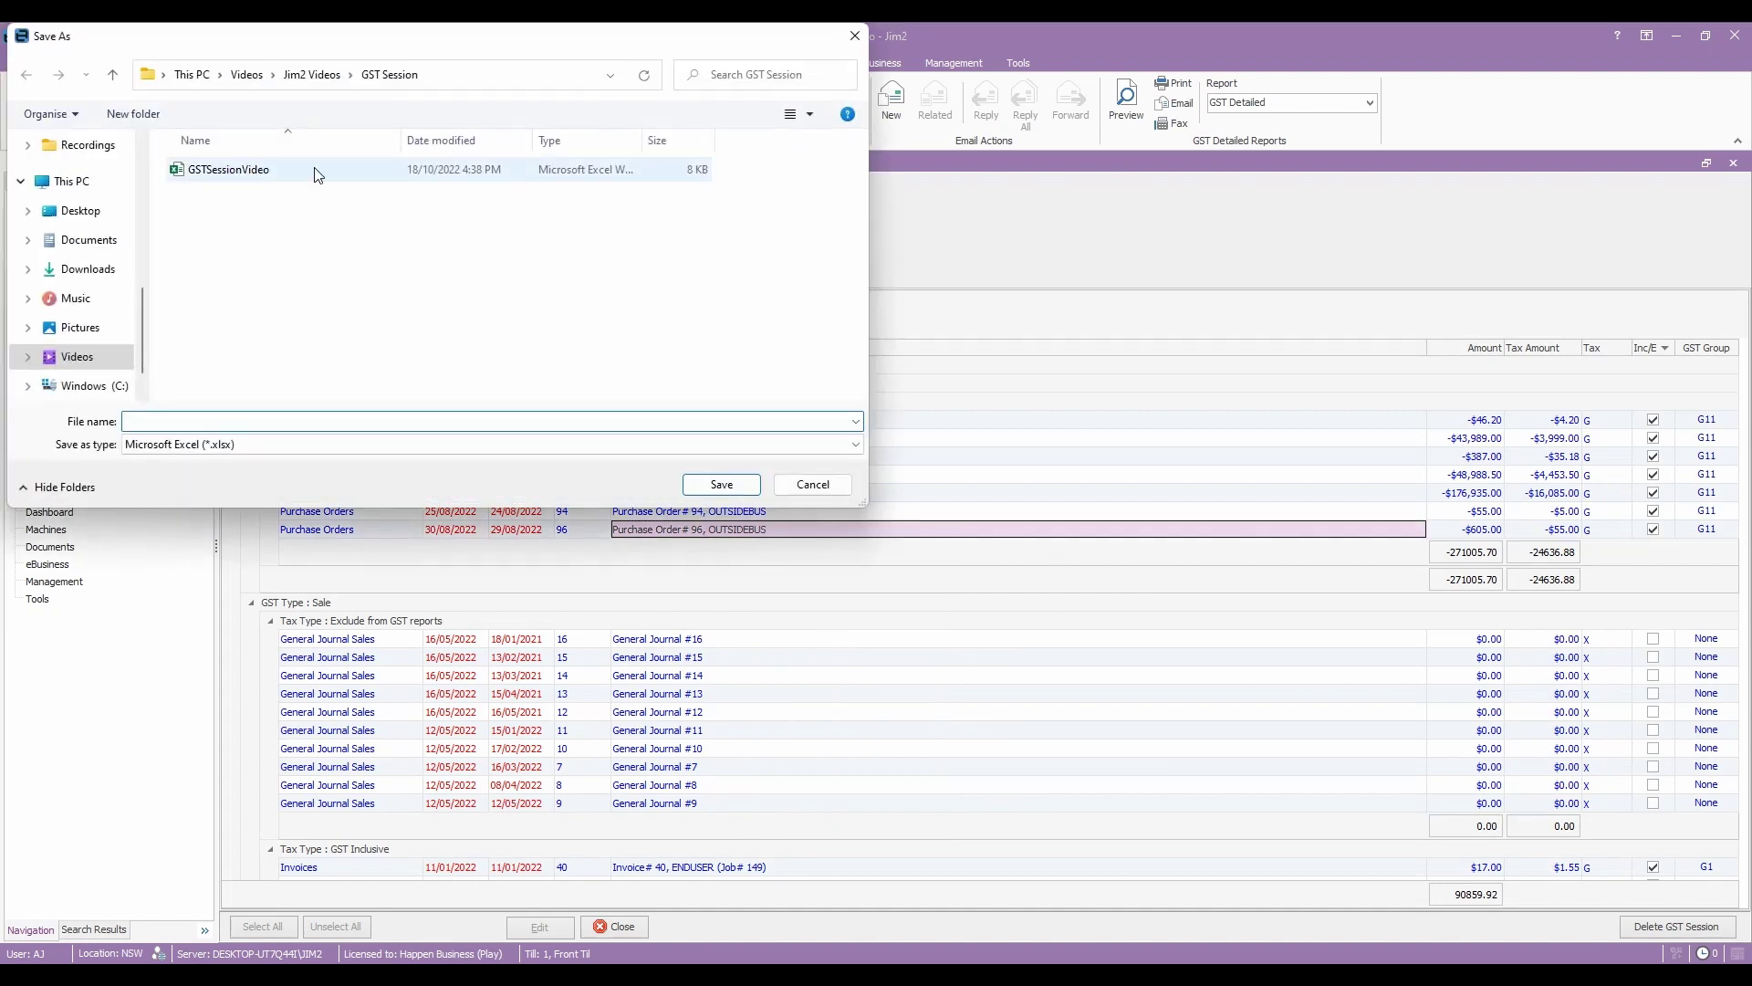
pyautogui.click(250, 169)
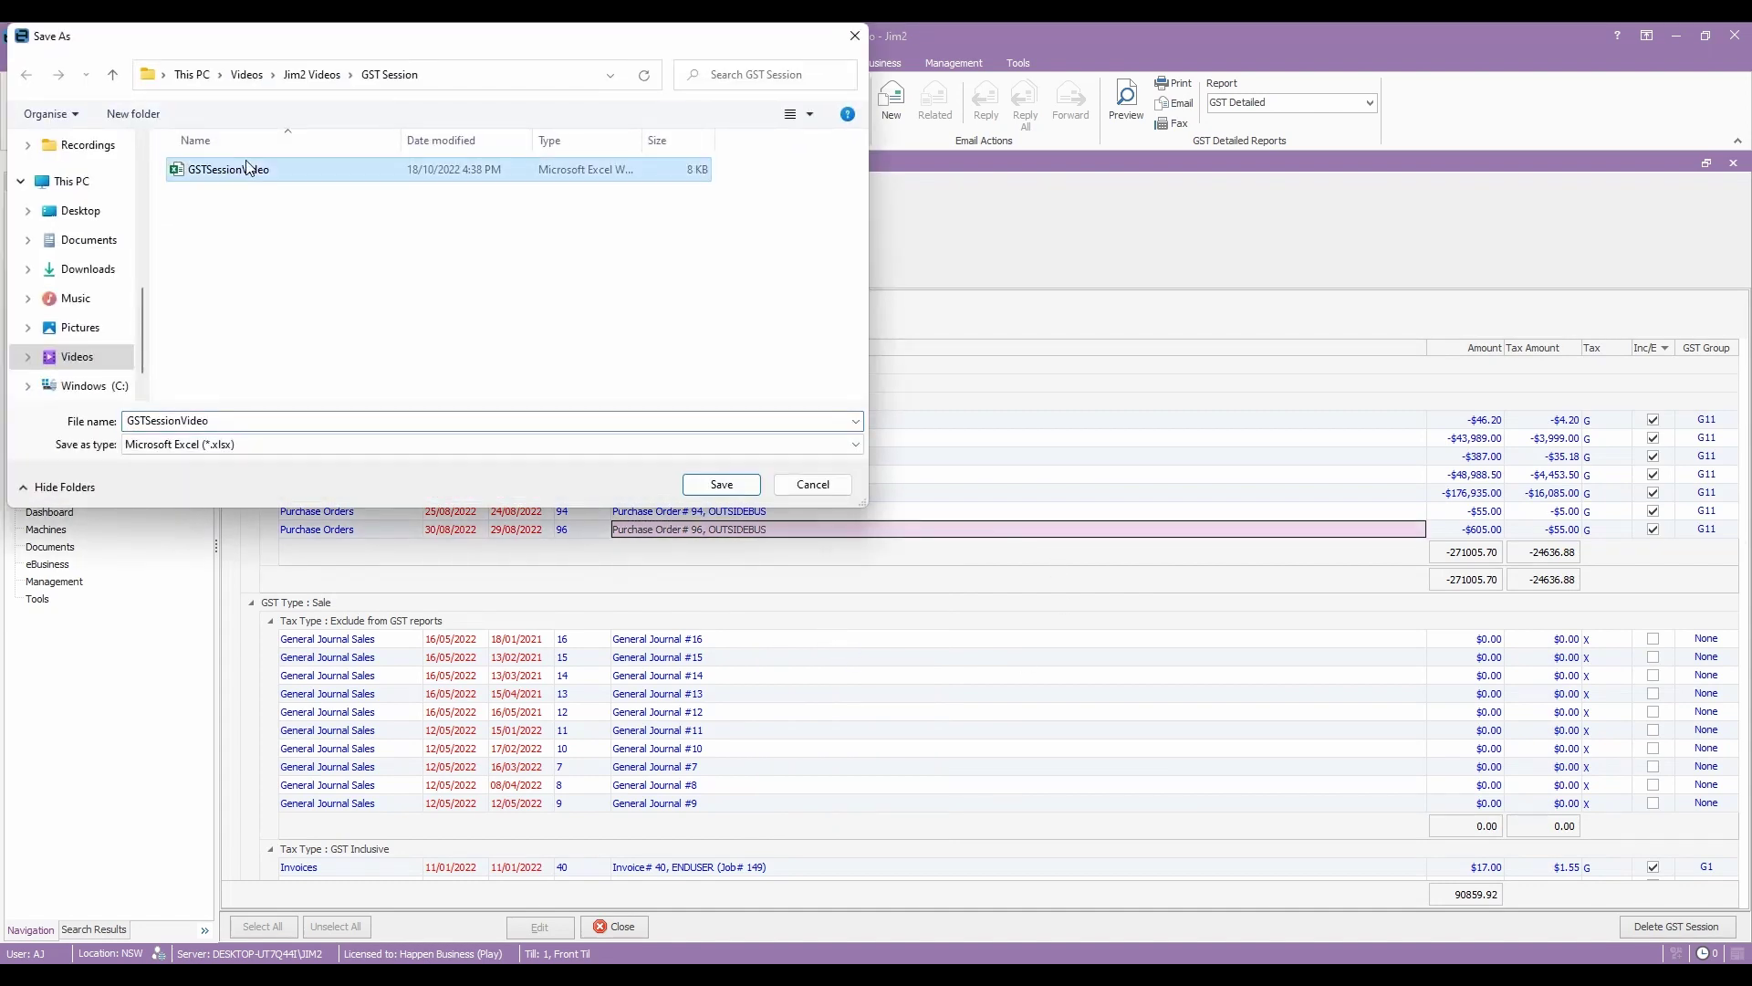
pyautogui.click(722, 485)
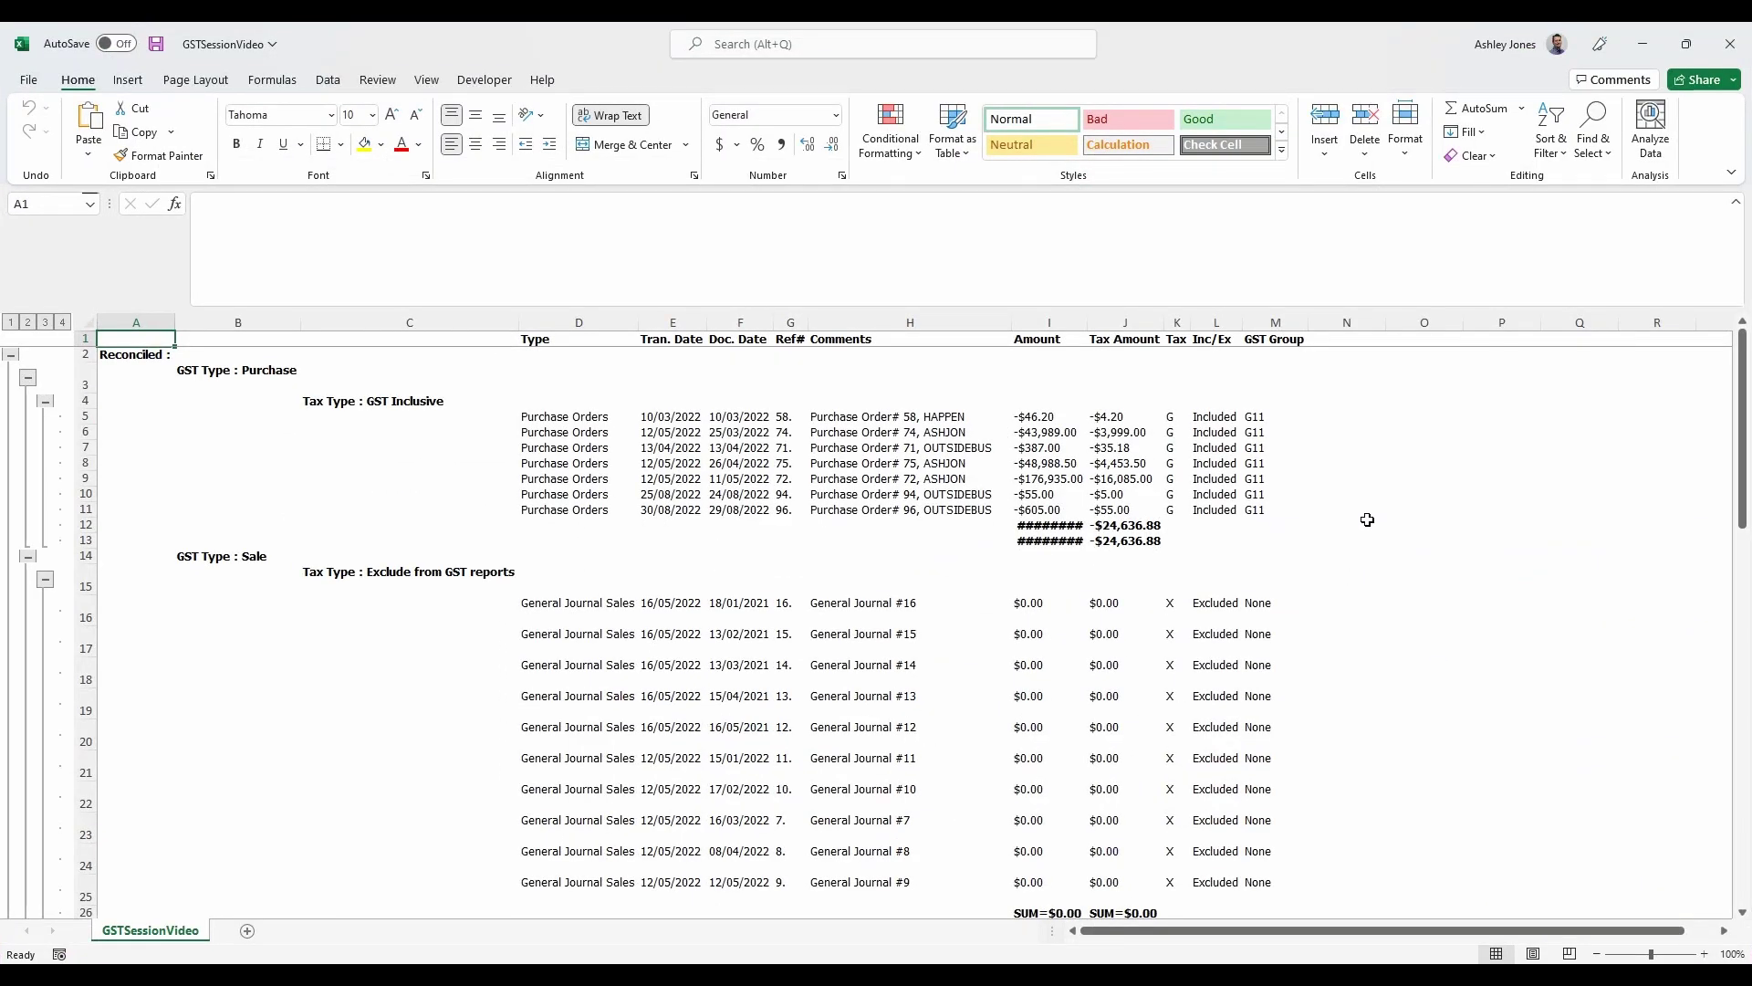